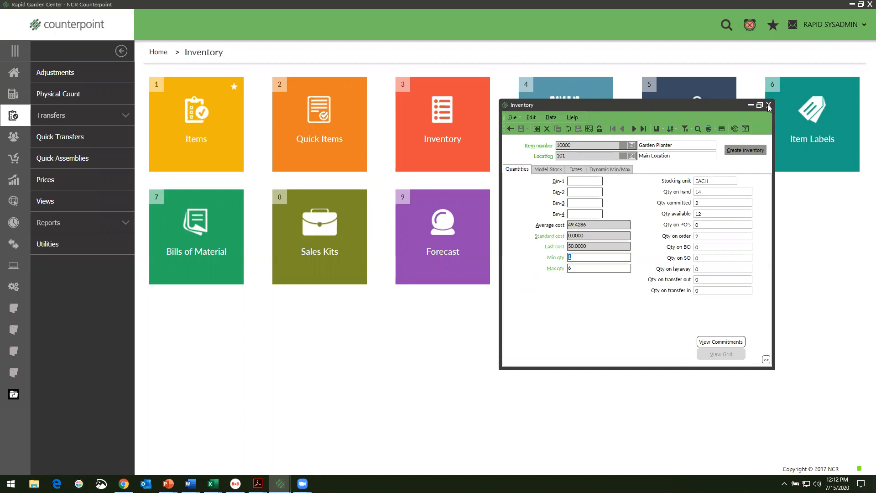
Close the inventory record and open the Min/Max Advice Report from the inventory reports
left_click(769, 105)
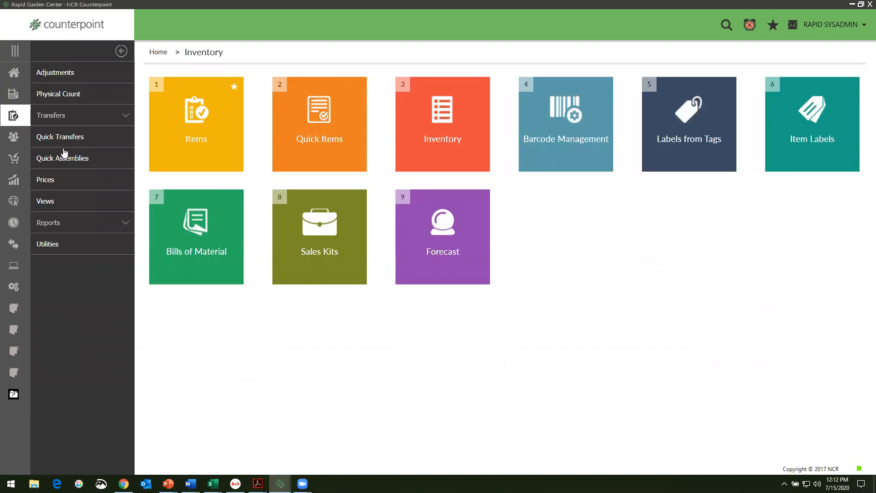
left_click(43, 222)
scroll(472, 418, "down", 4)
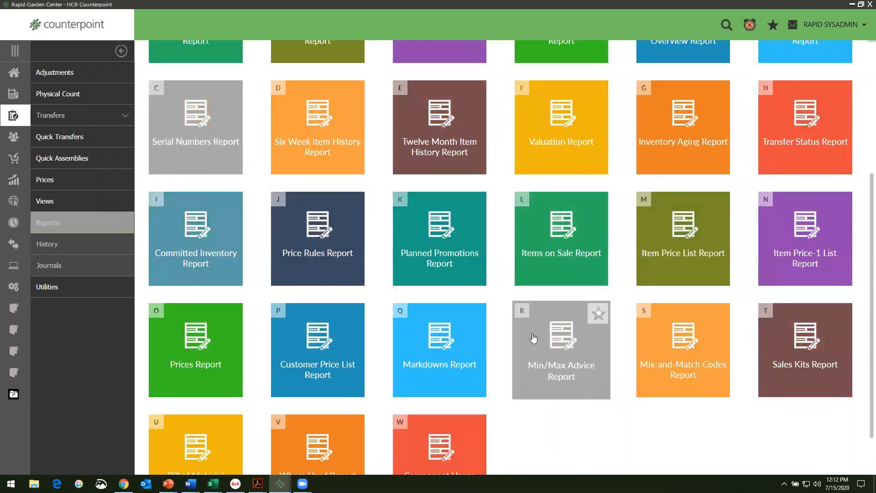
left_click(551, 361)
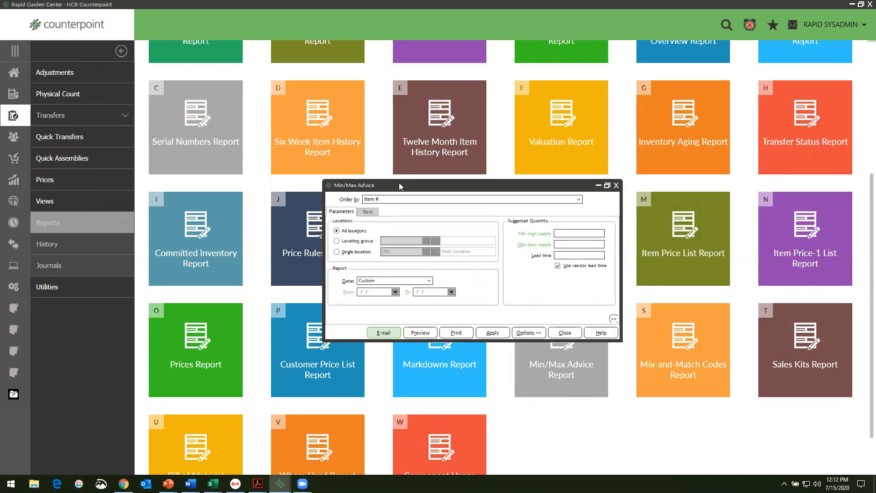
left_click_drag(399, 183, 386, 153)
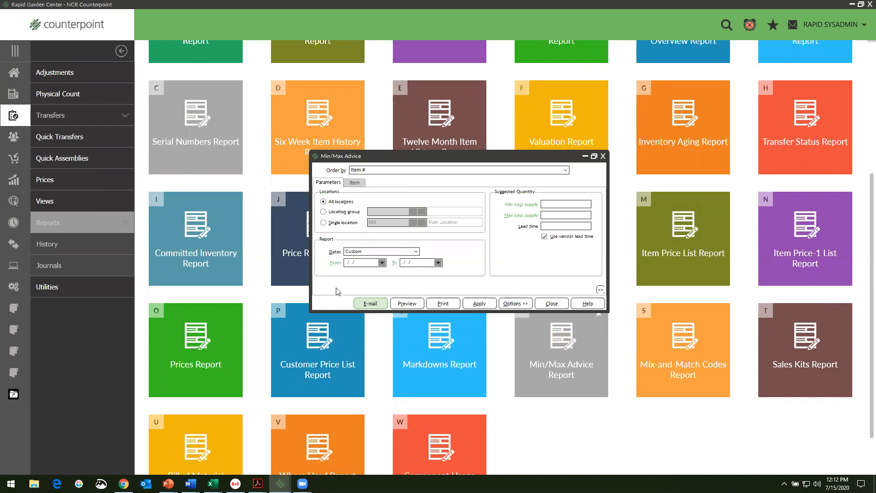
Limit the Min/Max Advice report to single location 101 and set its date range to Year to date
left_click(323, 222)
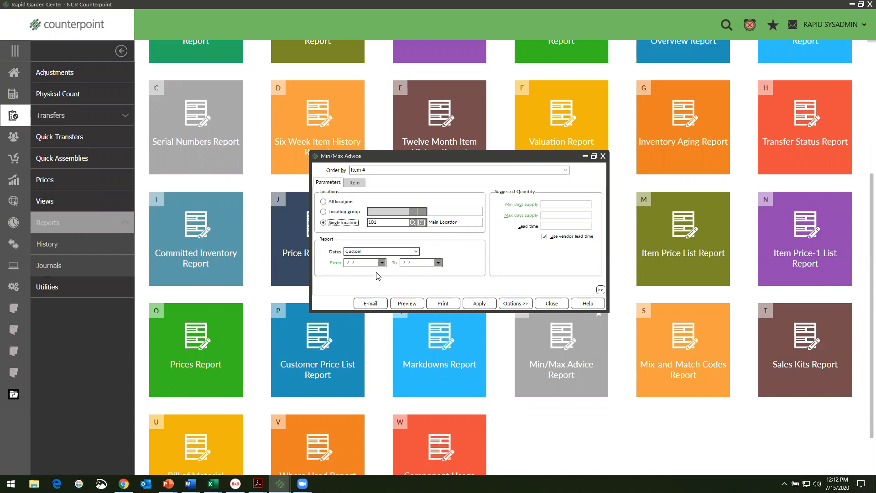
left_click(416, 252)
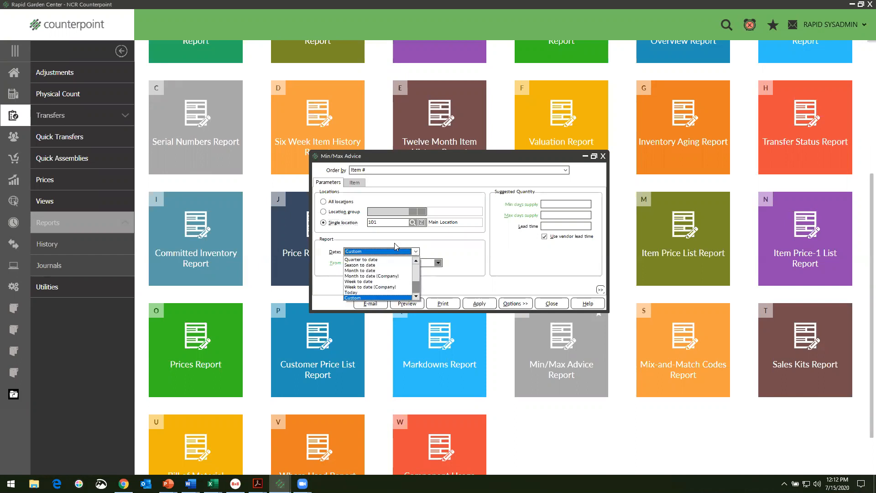
scroll(418, 270, "up", 3)
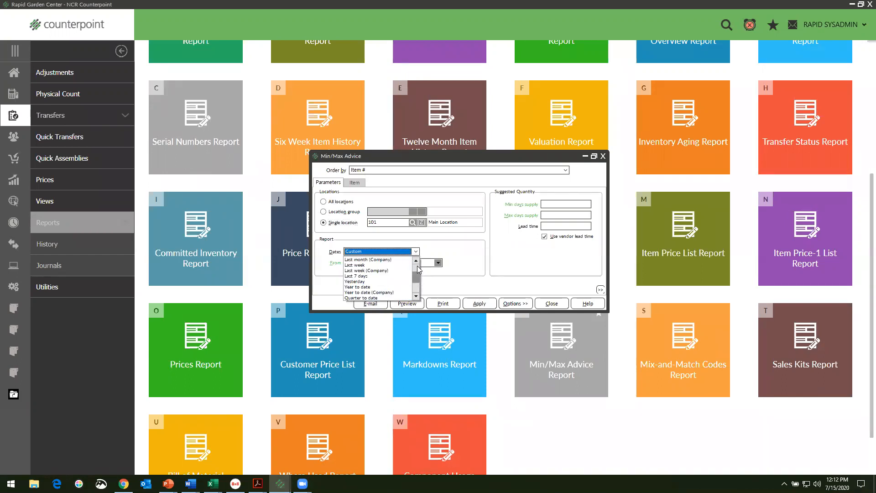
left_click_drag(414, 269, 413, 276)
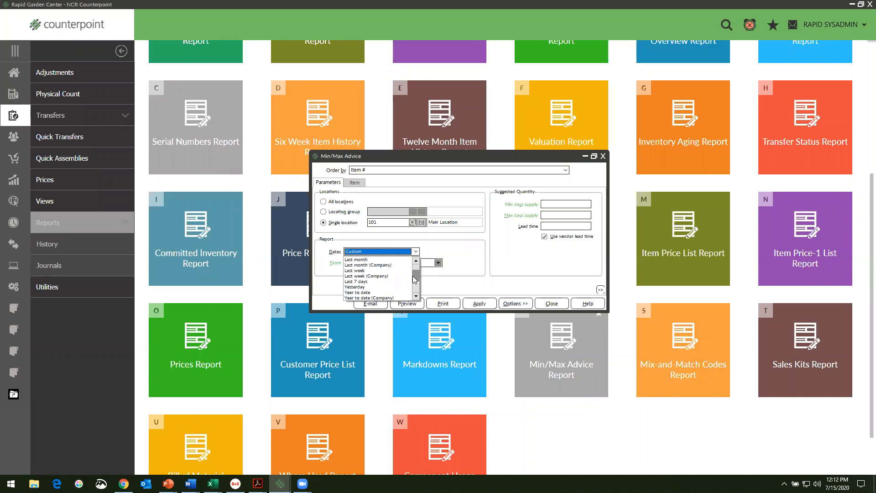
left_click(363, 293)
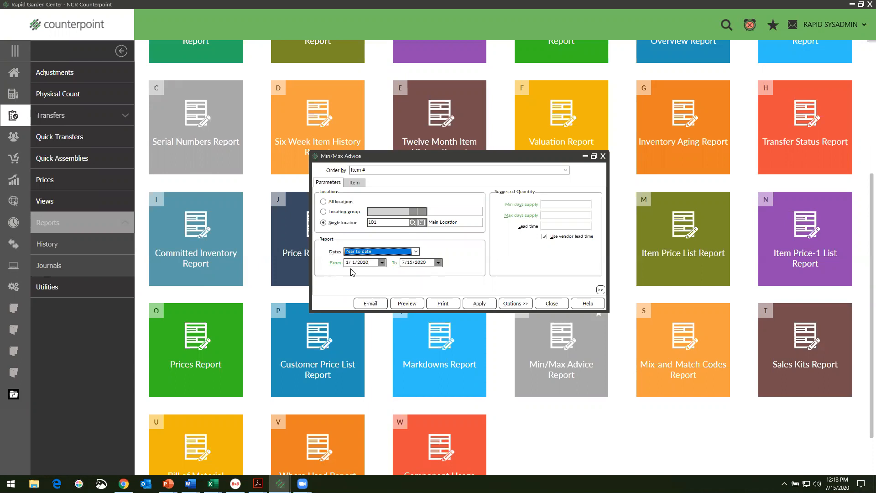
Set the minimum days supply to 5 and the maximum days supply to 31, and preview the report
left_click(555, 204)
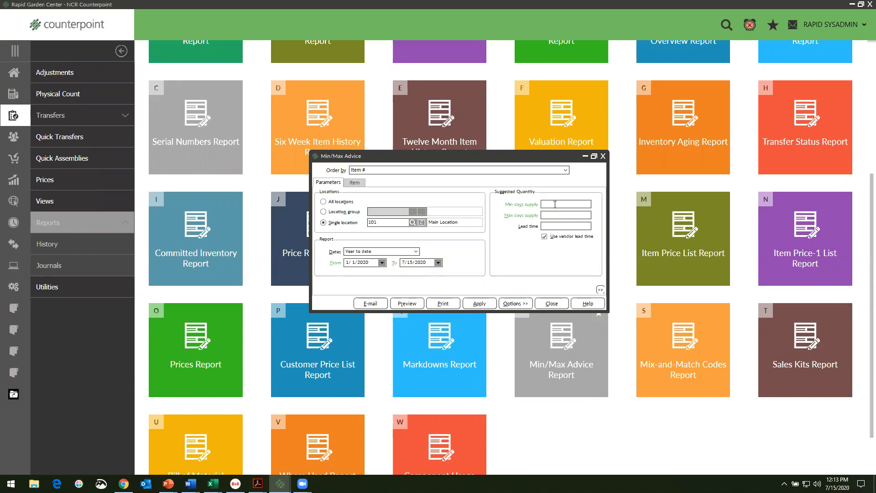
type("5")
left_click(548, 215)
type("31")
left_click(407, 303)
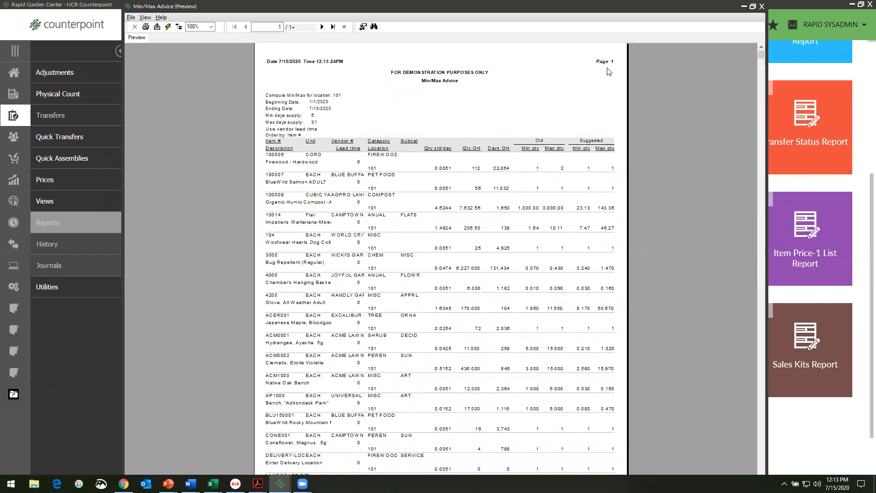
Close the preview, review the report's item filters, and leave Min/Max Advice to return to the presentation
left_click(762, 7)
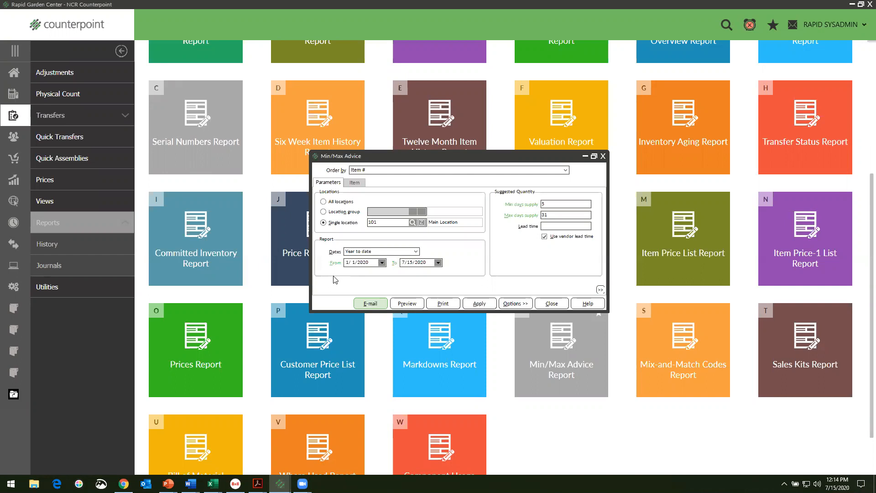
left_click(356, 182)
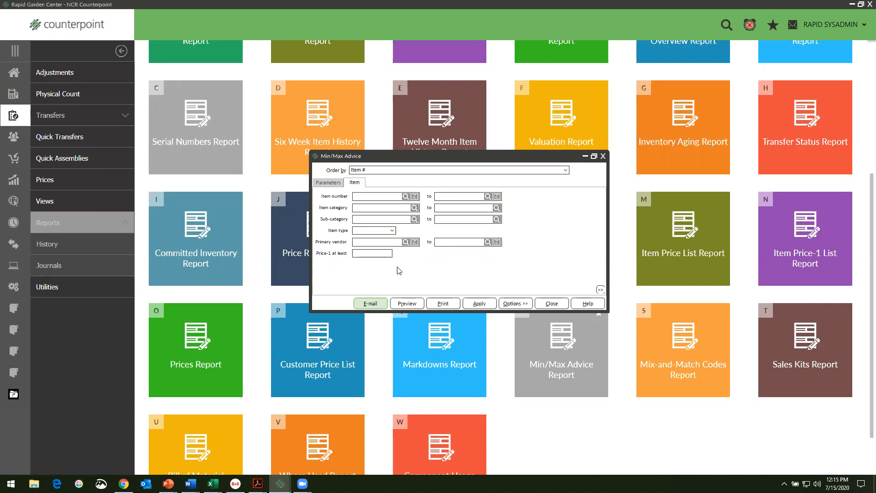
left_click(551, 304)
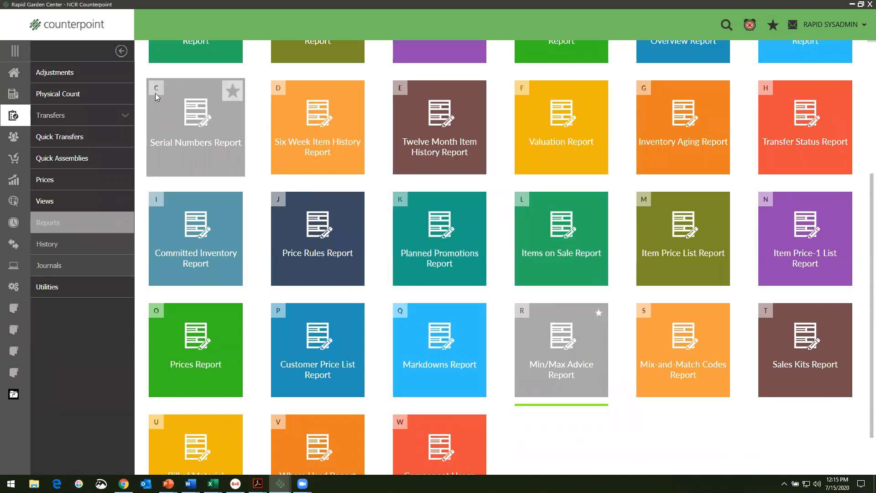
left_click(851, 5)
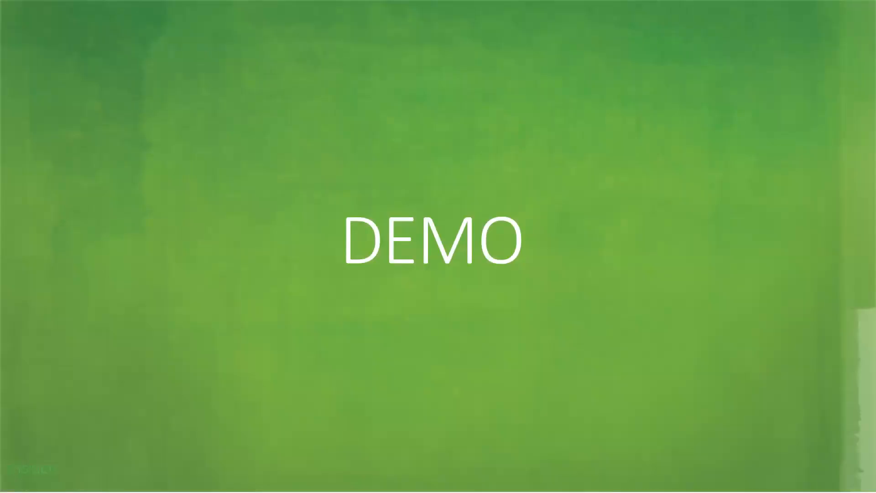
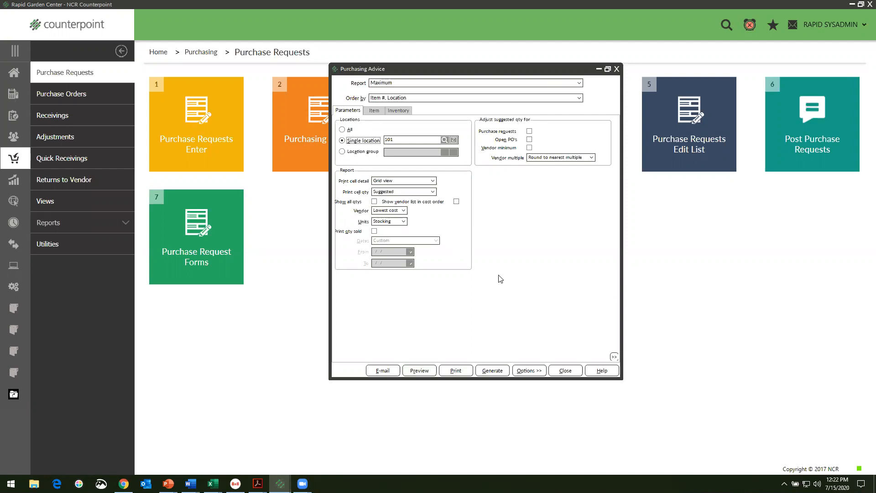
Preview the Maximum purchasing advice at 150% zoom, compare it with the inventory detail, and close the preview
left_click(415, 372)
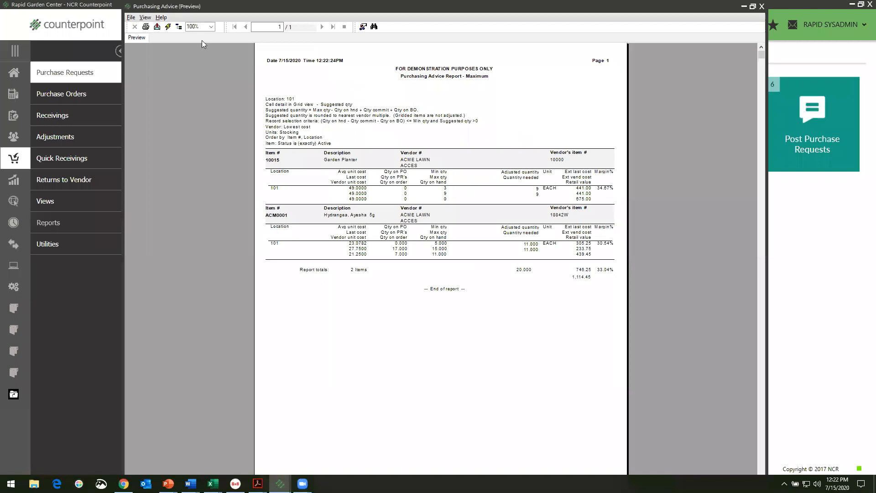
left_click(201, 26)
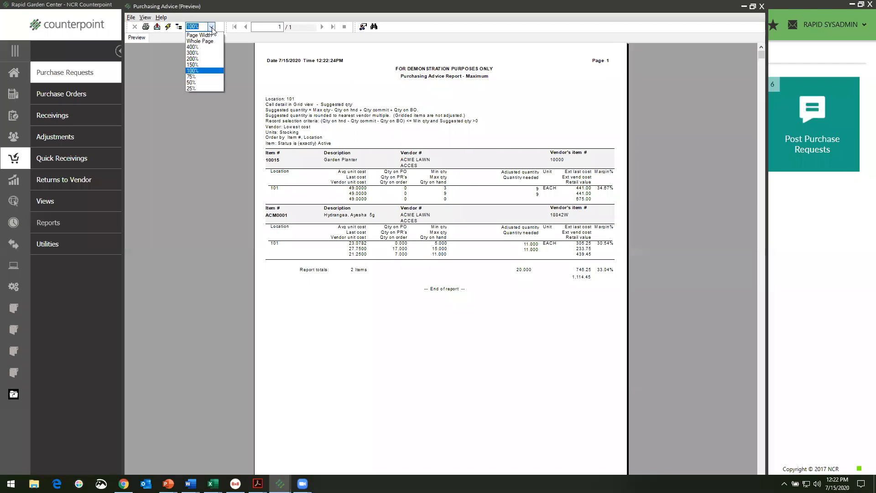
left_click(201, 68)
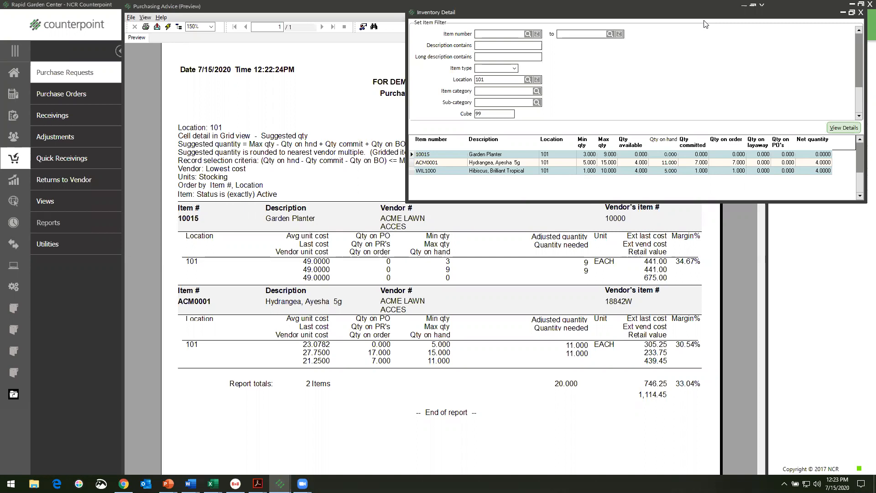
key("Escape")
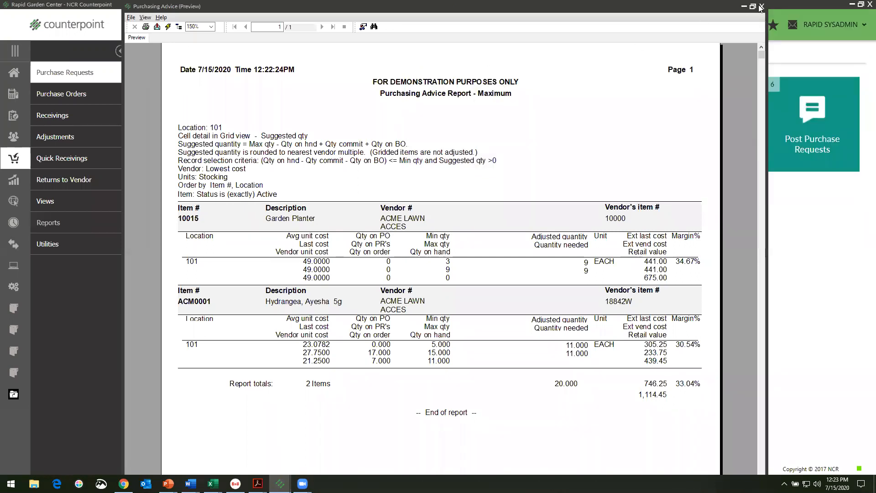
left_click(761, 7)
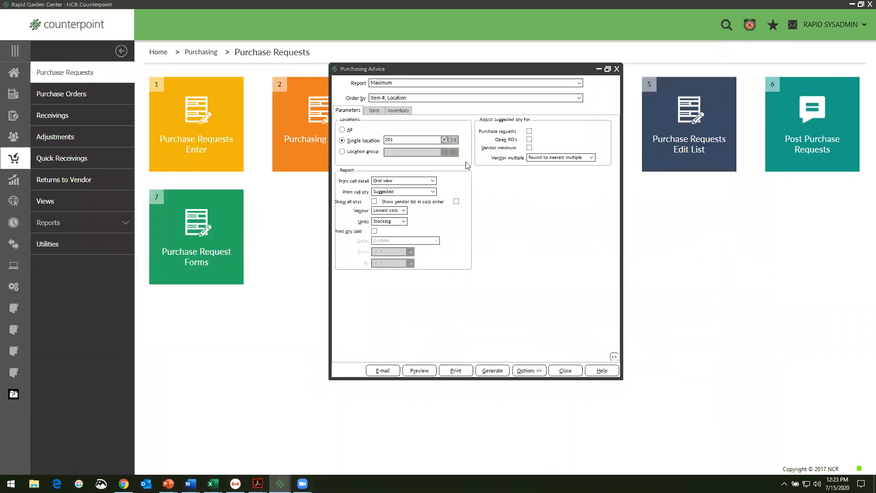
Include all quantities and the vendor list in cost order in the purchasing advice, keeping the vendor choice at Lowest cost
left_click(375, 202)
left_click(456, 201)
left_click(403, 211)
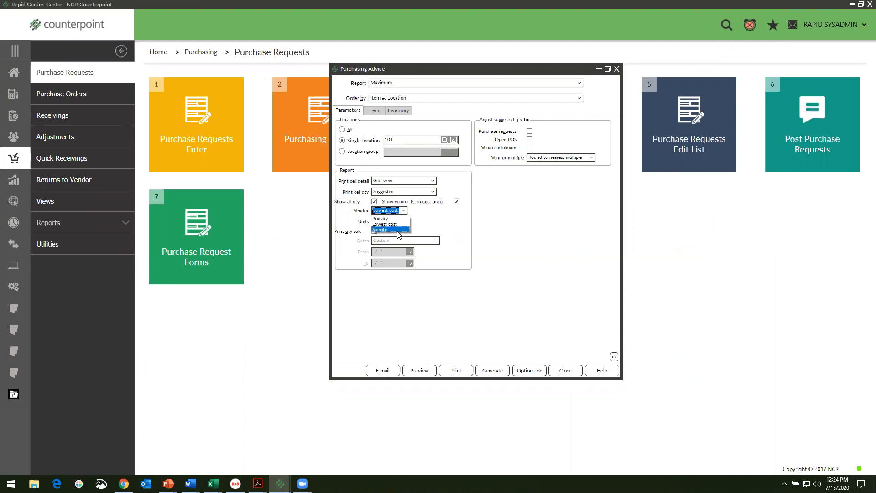
left_click(399, 225)
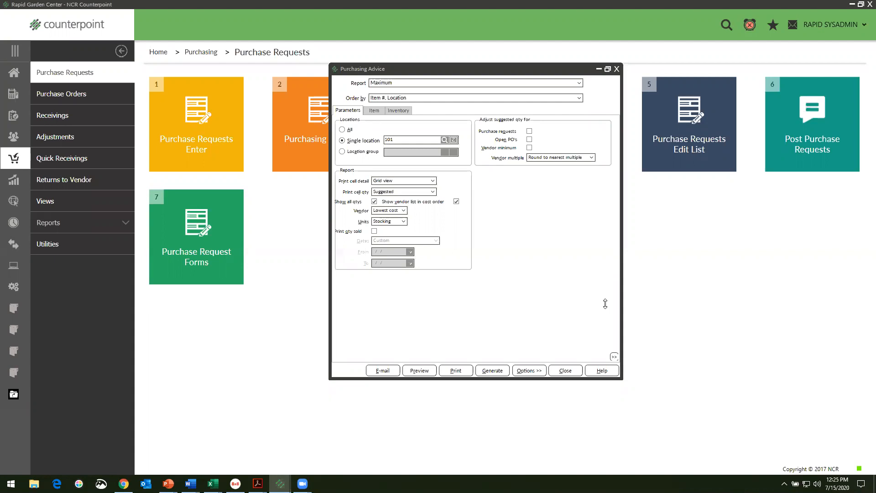
Preview the expanded purchasing advice and review its available item and inventory filters
left_click(419, 372)
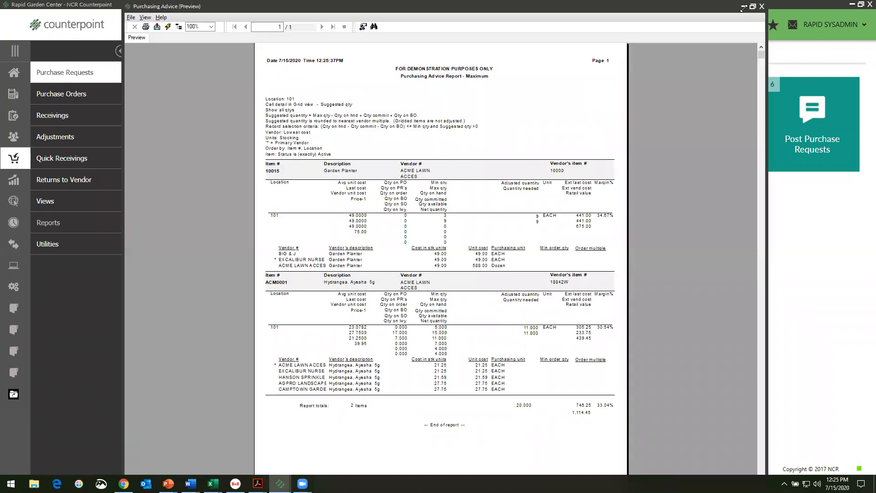
left_click(761, 6)
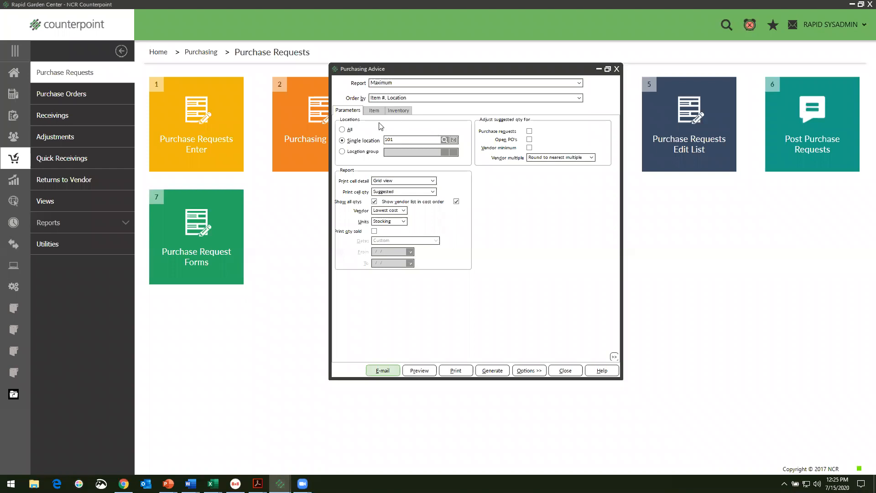
left_click(375, 110)
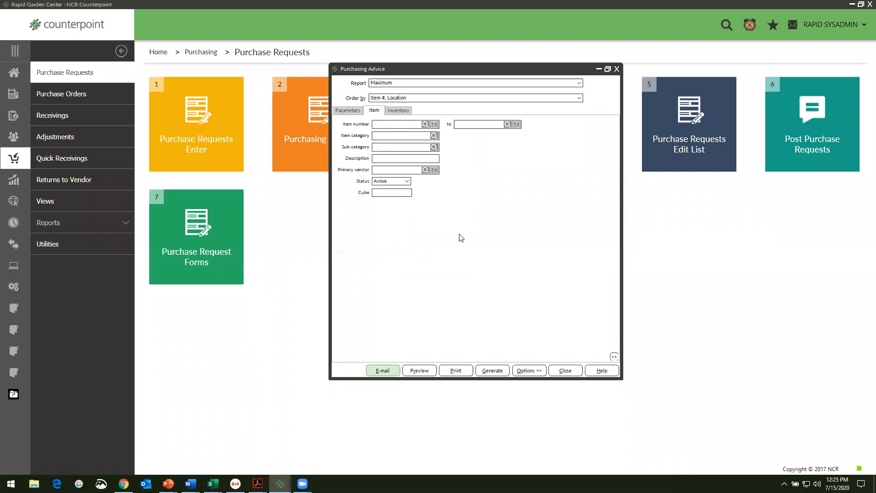
left_click(398, 111)
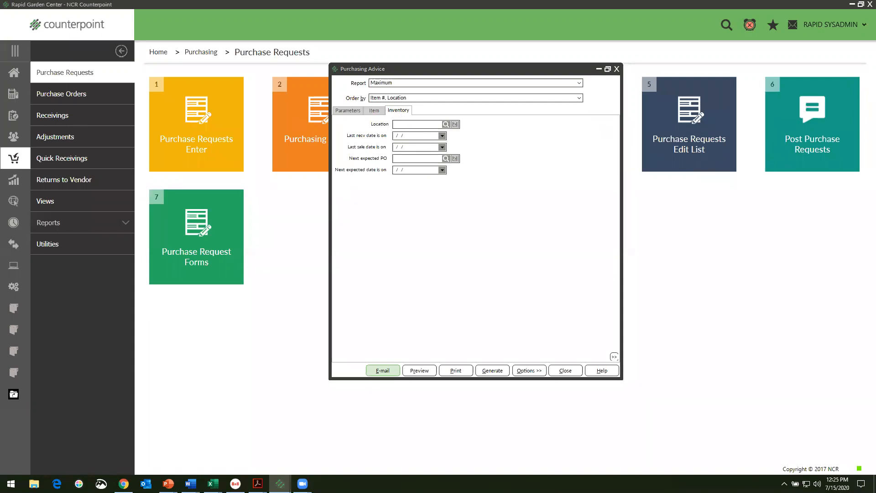
Preview the purchasing advice again at 150% zoom, examine each item's quantities and vendor costs, and close the preview
left_click(420, 371)
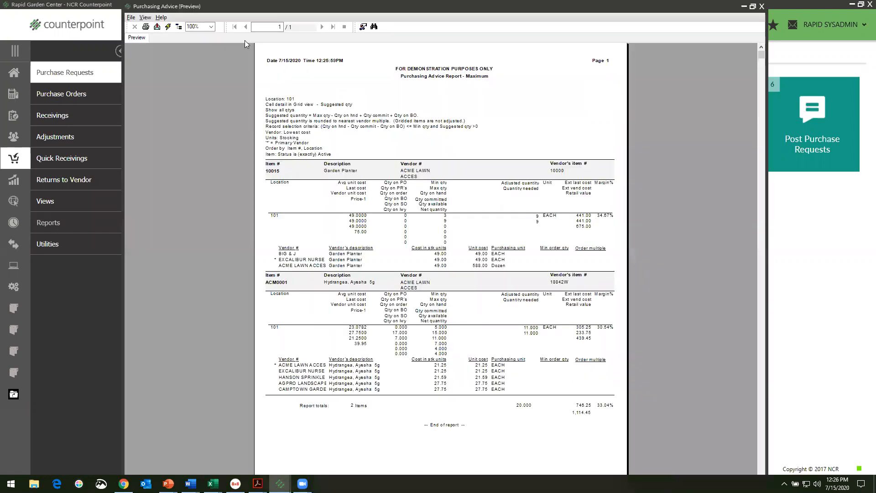
left_click(211, 26)
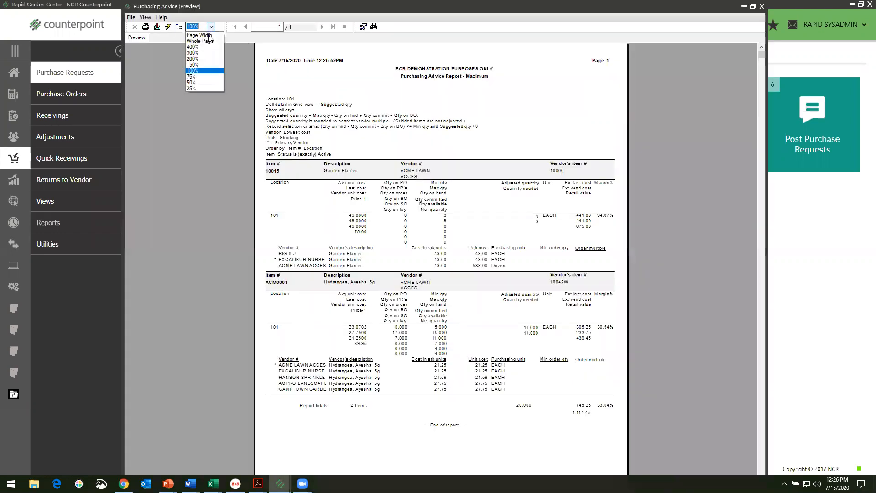
left_click(195, 65)
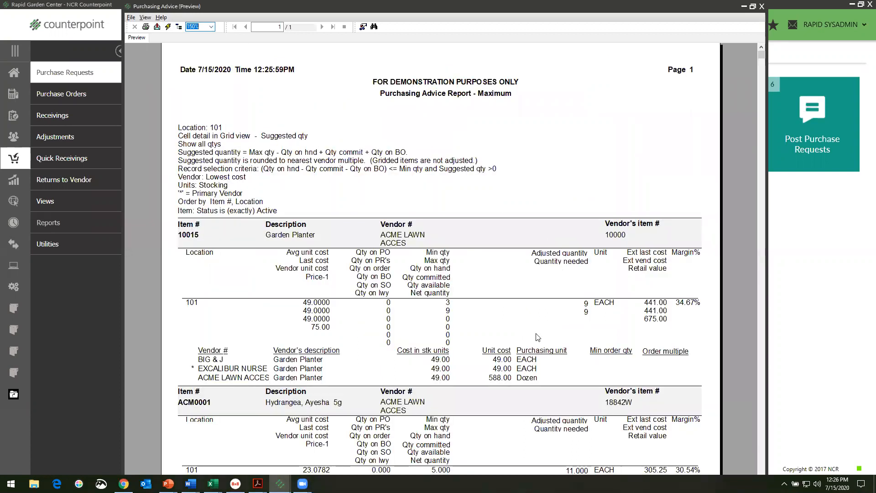
left_click(582, 174)
scroll(581, 175, "down", 2)
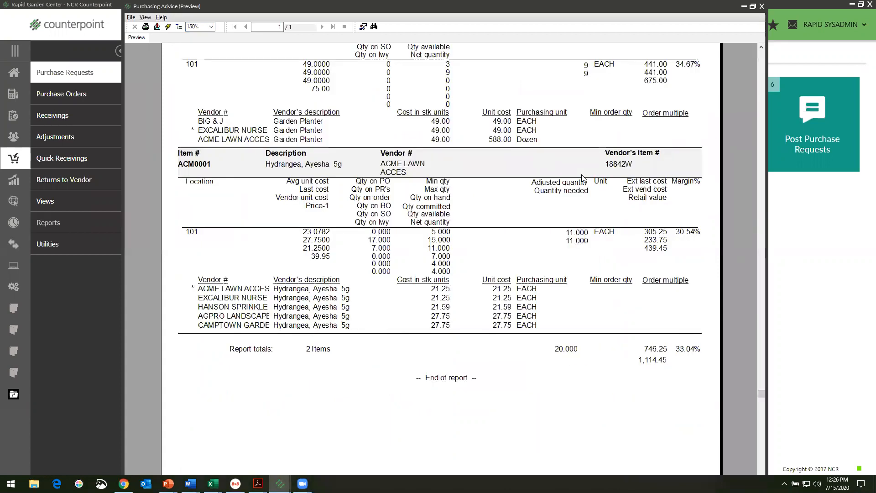
scroll(581, 174, "up", 1)
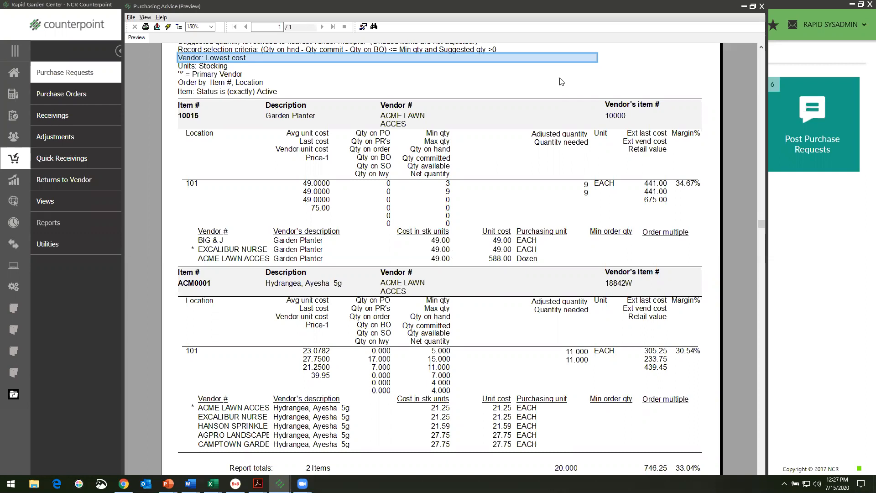
left_click(762, 6)
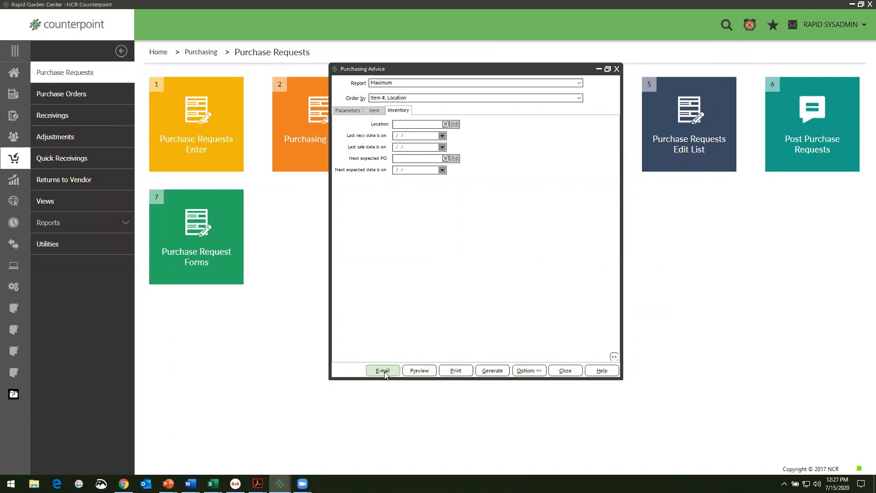
Review the purchase request generation options for the Maximum advice, then leave them without generating
left_click(348, 110)
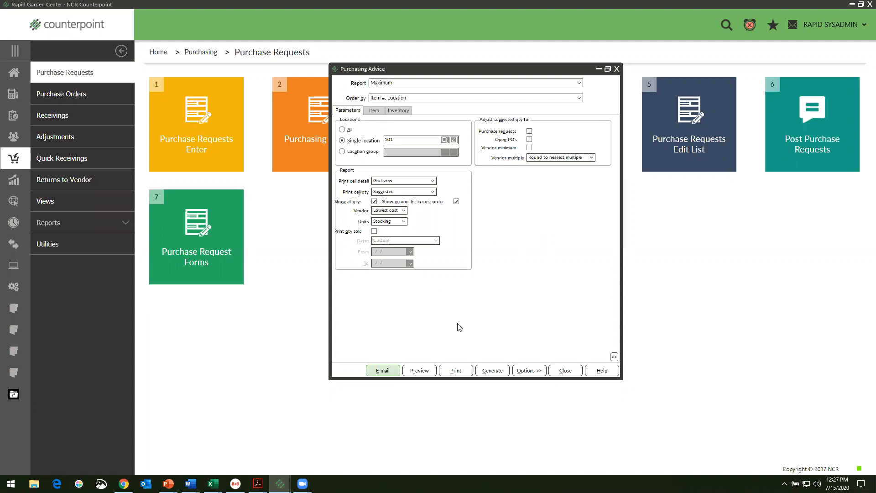
left_click(490, 371)
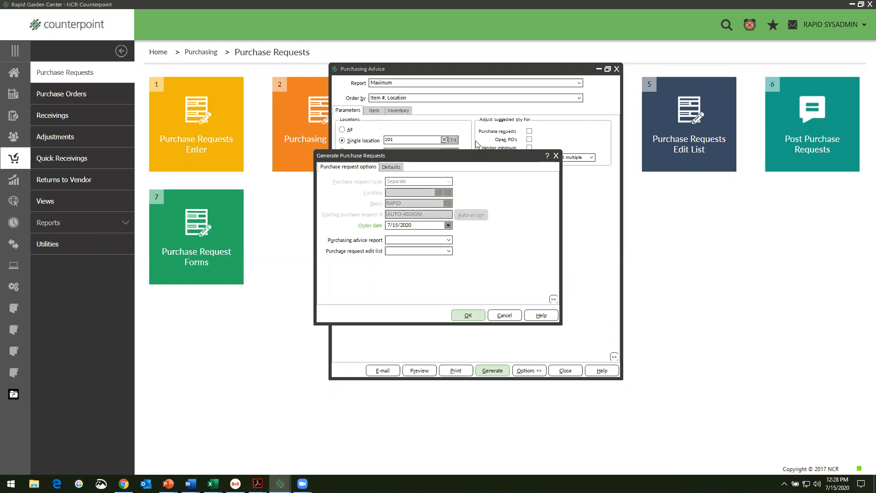
left_click(503, 315)
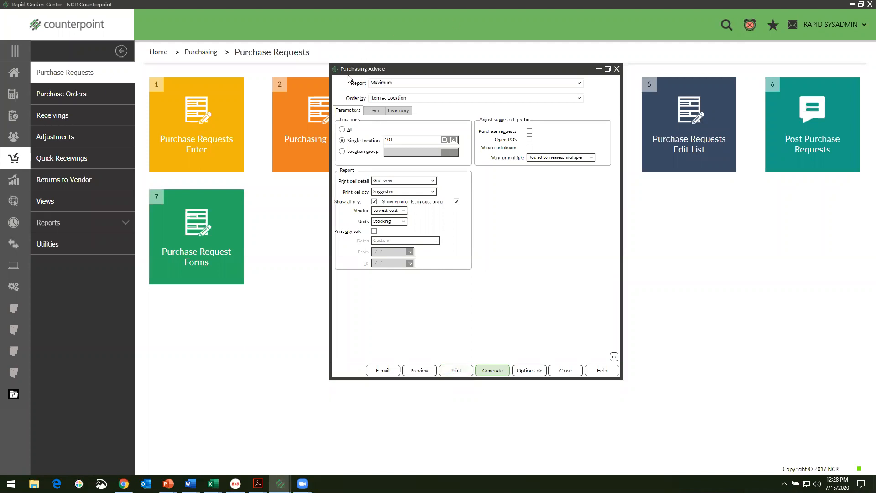
Switch the purchasing advice to the Replenishment report and exclude all quantities and the vendor list in cost order
left_click(403, 84)
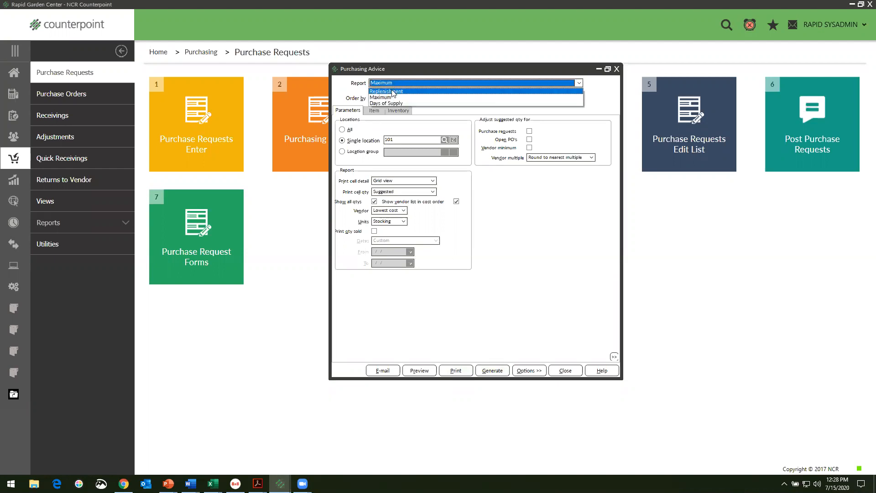
left_click(393, 91)
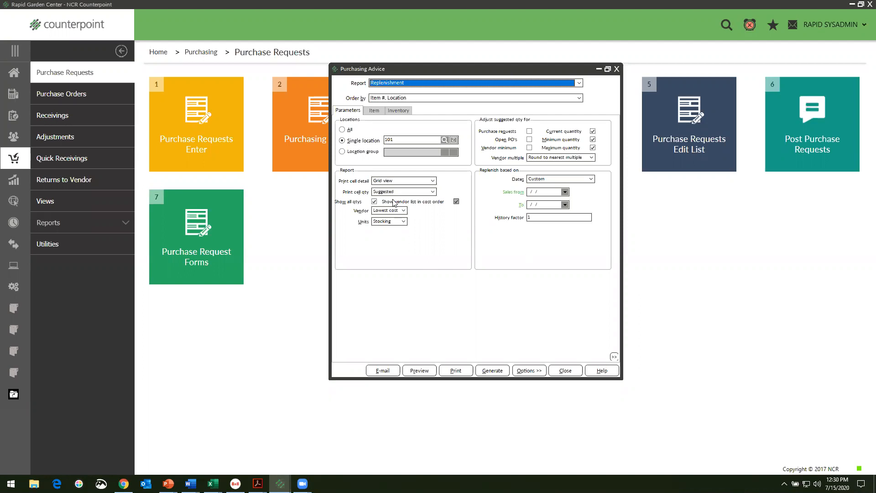
left_click(374, 202)
left_click(456, 202)
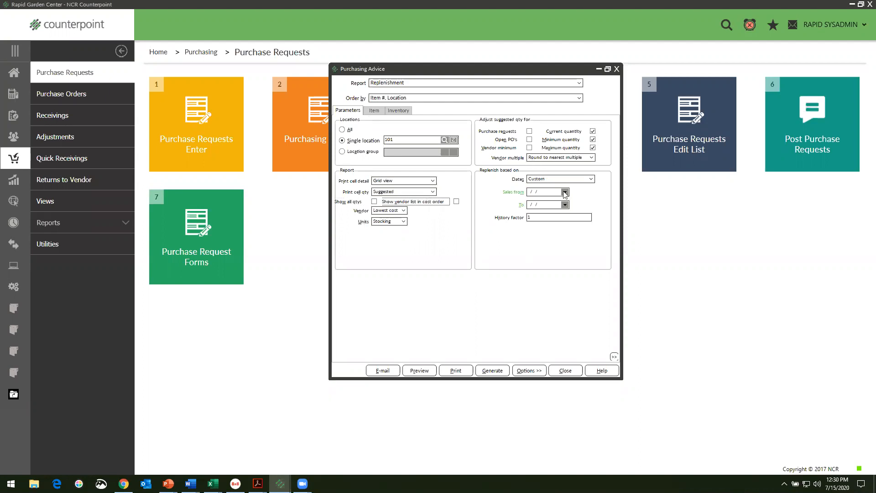
Base the replenishment on year-to-date sales with a history factor of 1.5
left_click(591, 179)
scroll(586, 205, "up", 4)
scroll(574, 209, "down", 3)
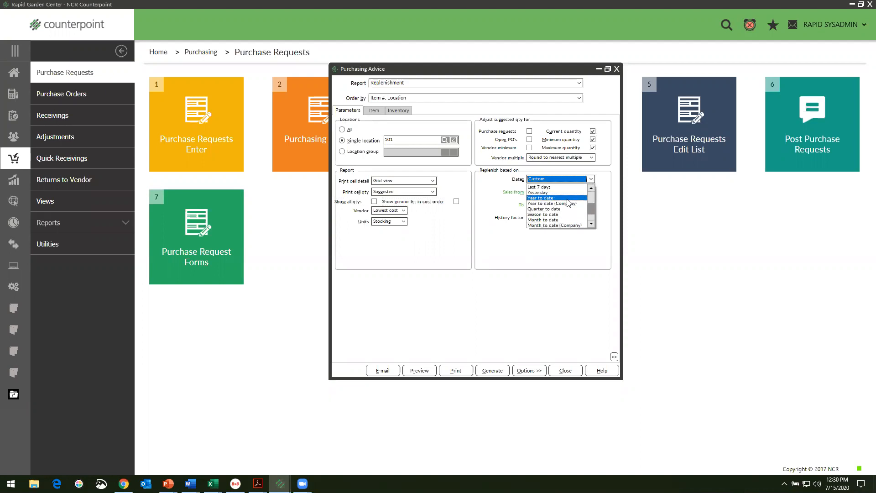
left_click(545, 198)
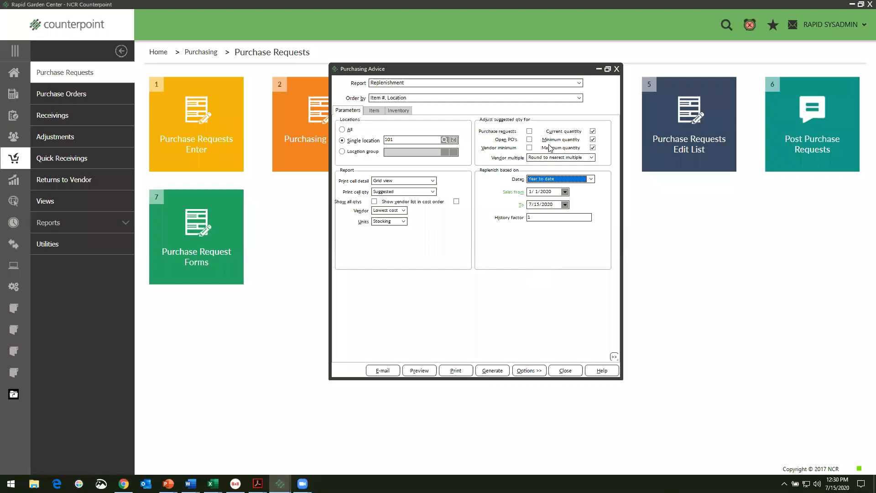
left_click(538, 218)
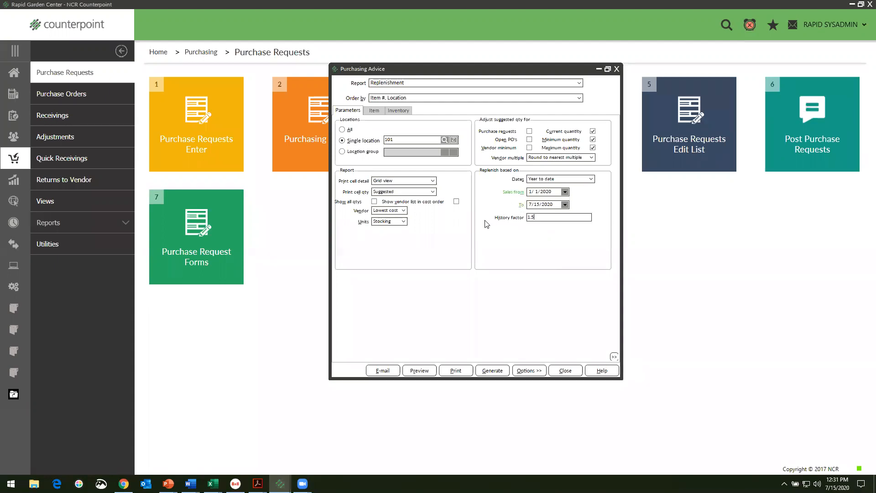
Preview the Replenishment advice at 150% zoom, examine the item's sold, ordered and needed quantities, and close the preview
left_click(416, 367)
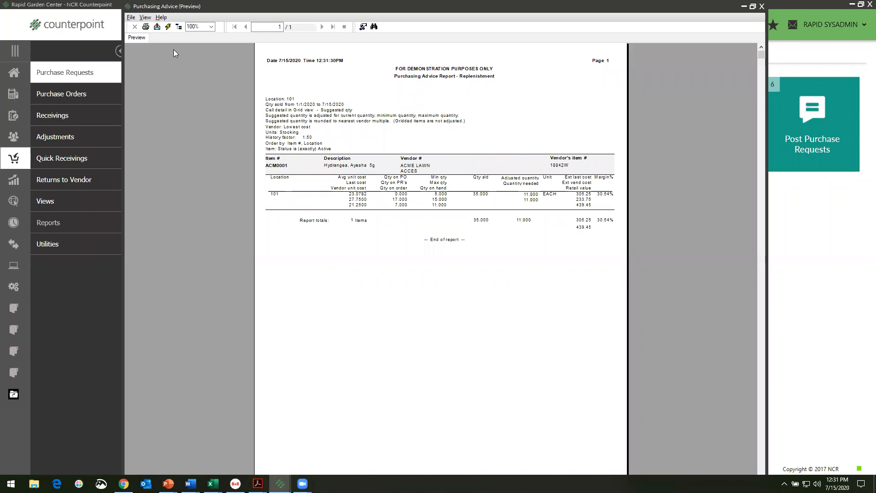
left_click(211, 27)
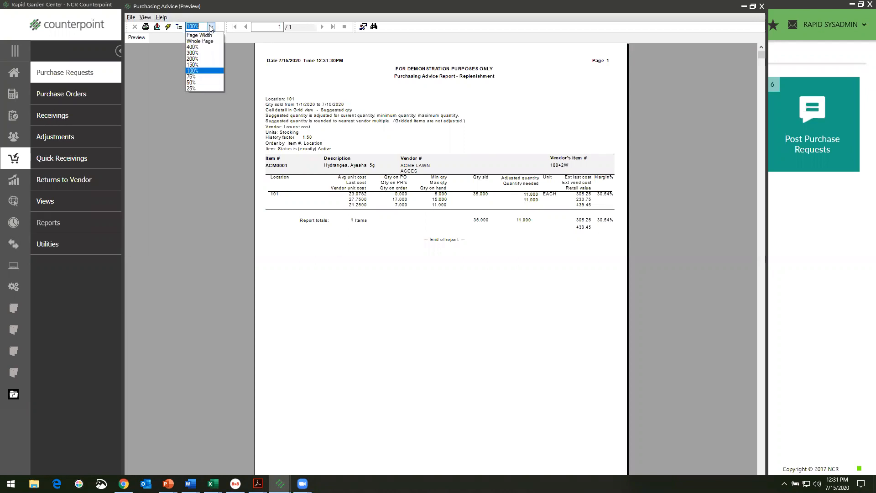
left_click(192, 65)
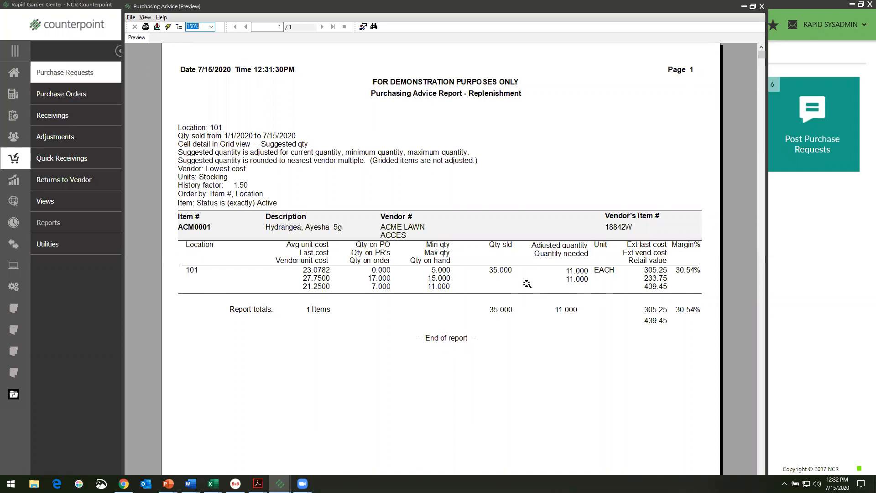
left_click(762, 6)
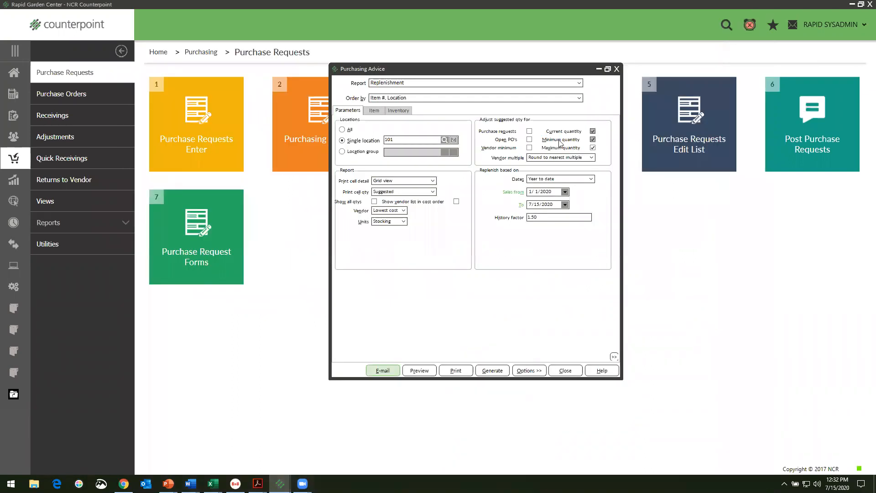
Exclude the maximum quantity from the suggested quantity adjustment, preview the Replenishment advice again, and close the preview
left_click(593, 139)
left_click(593, 148)
left_click(420, 372)
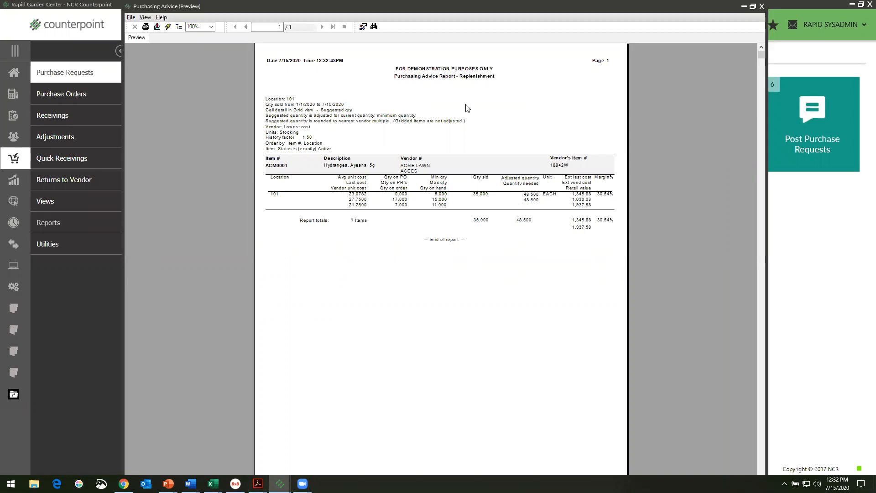
left_click(762, 6)
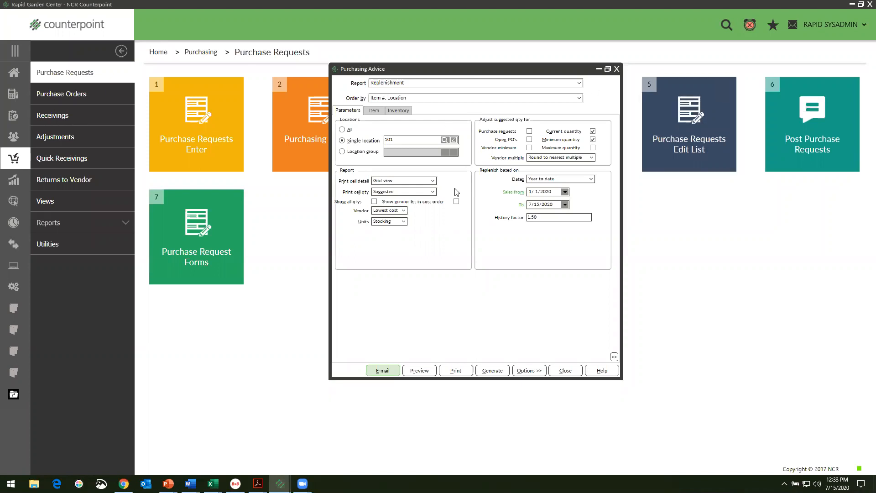
Compare the parameters offered by the Days of Supply, Replenishment and Maximum reports
left_click(414, 84)
left_click(394, 103)
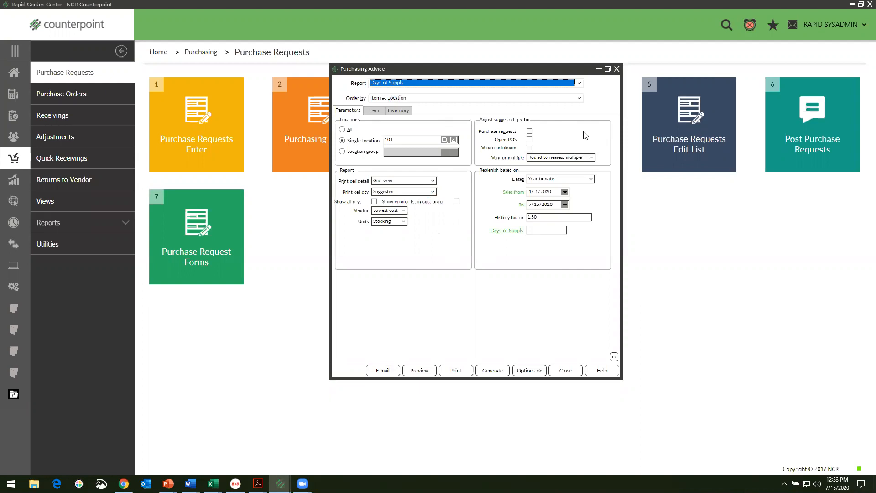
left_click(416, 83)
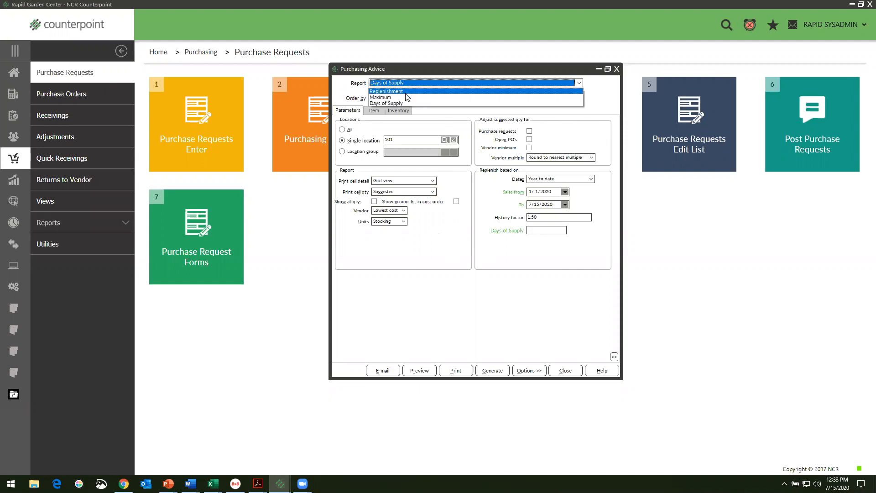
left_click(405, 92)
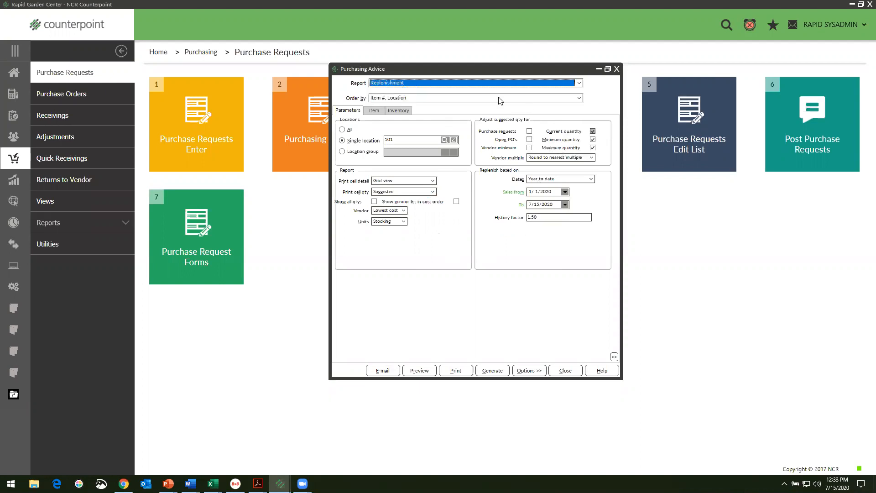
left_click(579, 82)
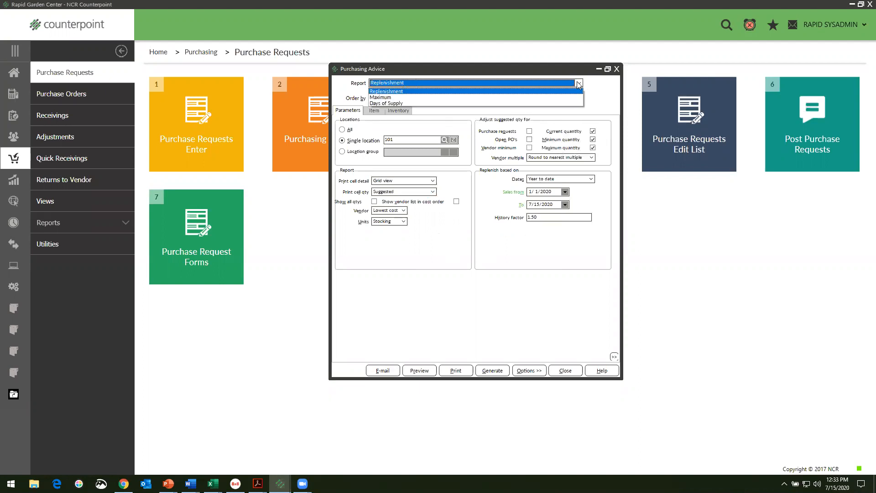
left_click(433, 97)
Switch the purchasing advice to the Days of Supply report and set the days of supply to 15
left_click(466, 84)
left_click(438, 103)
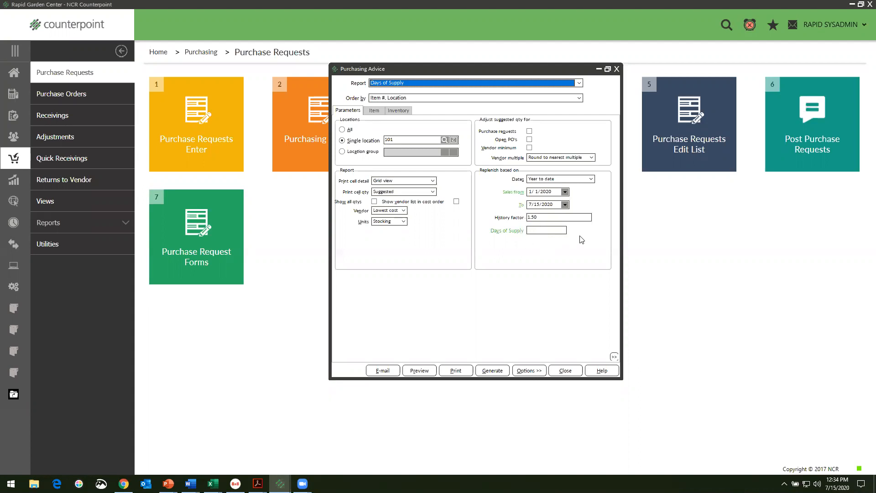
left_click(542, 229)
type("15")
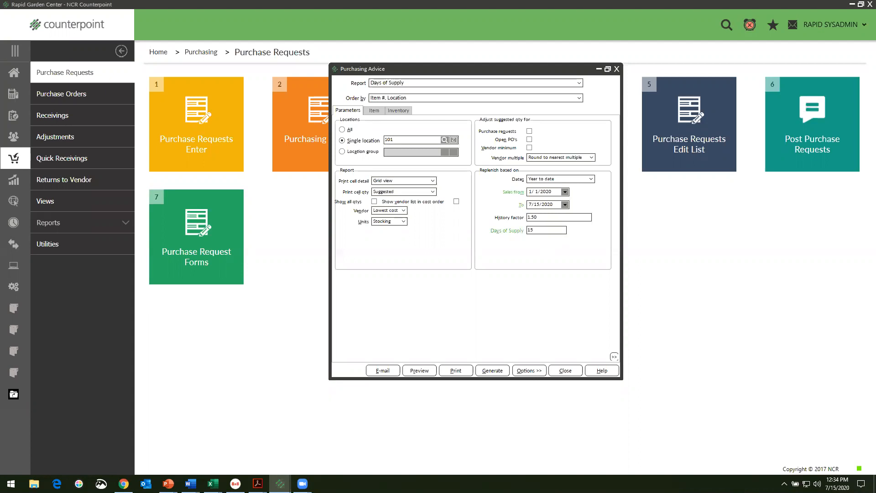
Preview the Days of Supply advice, review its suggested quantities, and close both the preview and the purchasing advice
left_click(425, 369)
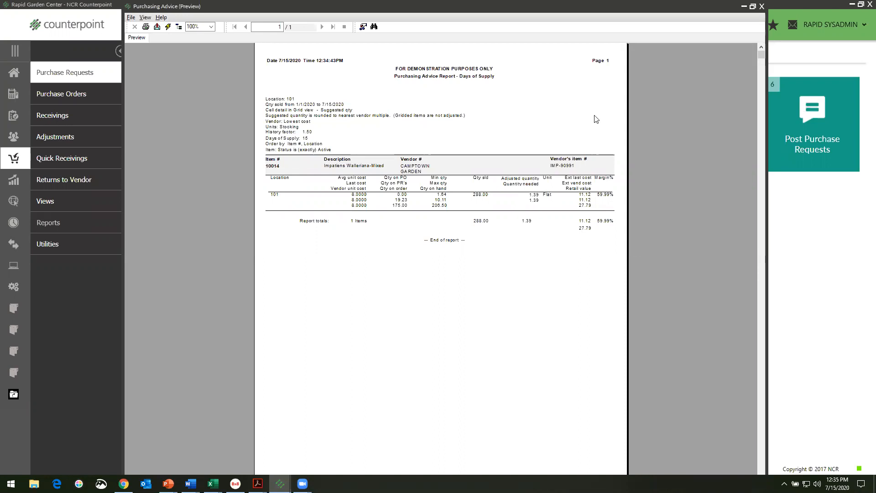
left_click(763, 7)
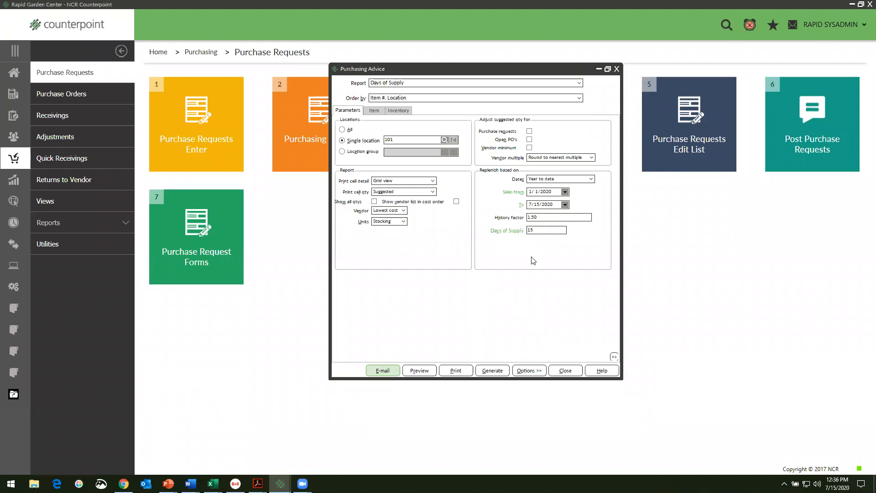
left_click(565, 370)
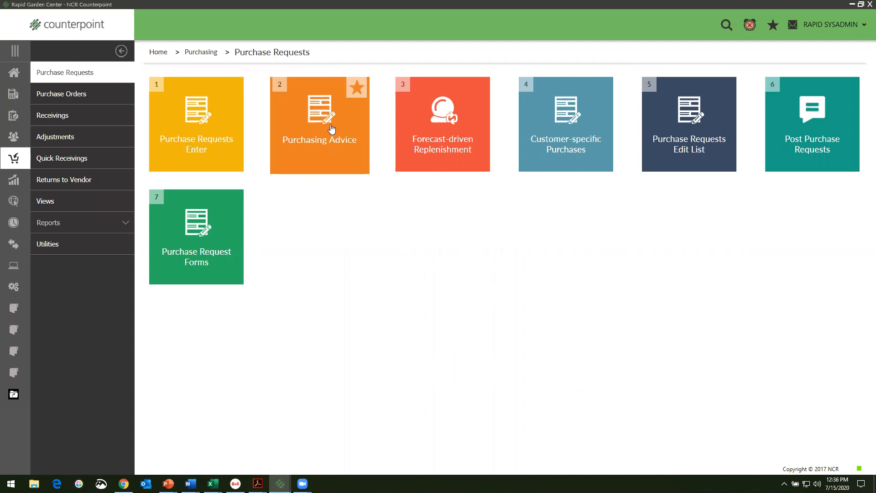
Start a new purchase request with an auto-assigned number for the vendor Camptown Gardens
left_click(193, 135)
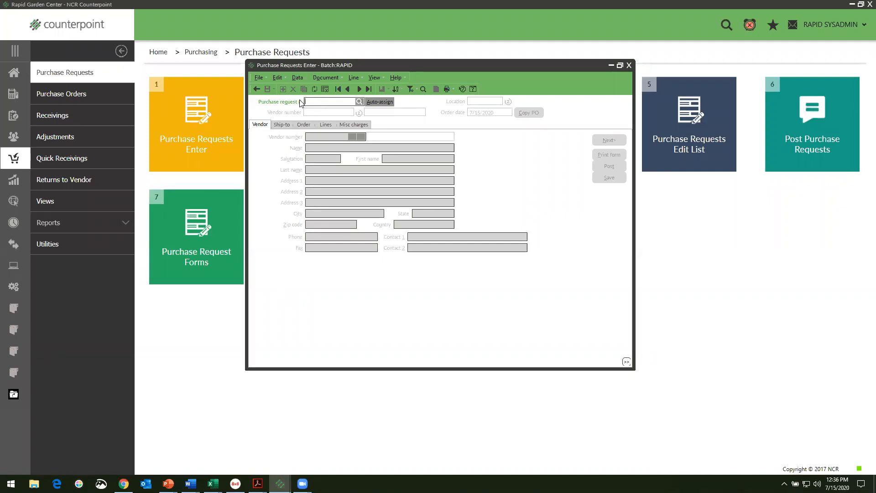
left_click(377, 101)
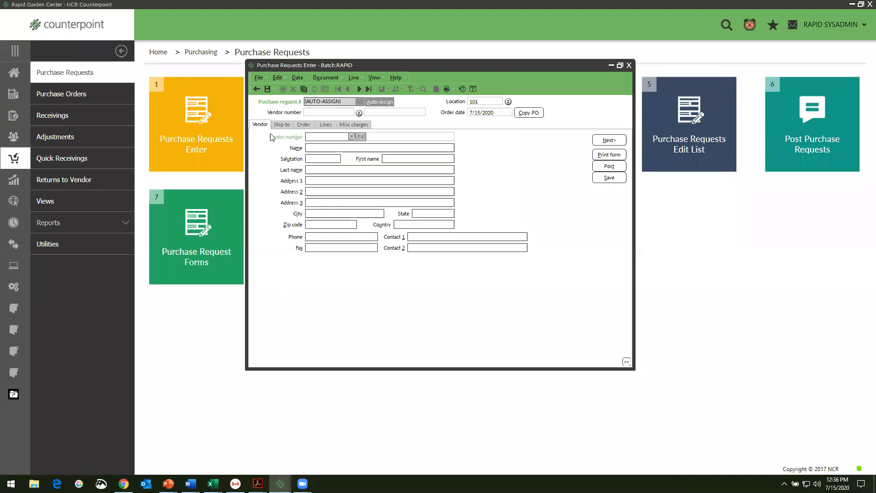
left_click(351, 137)
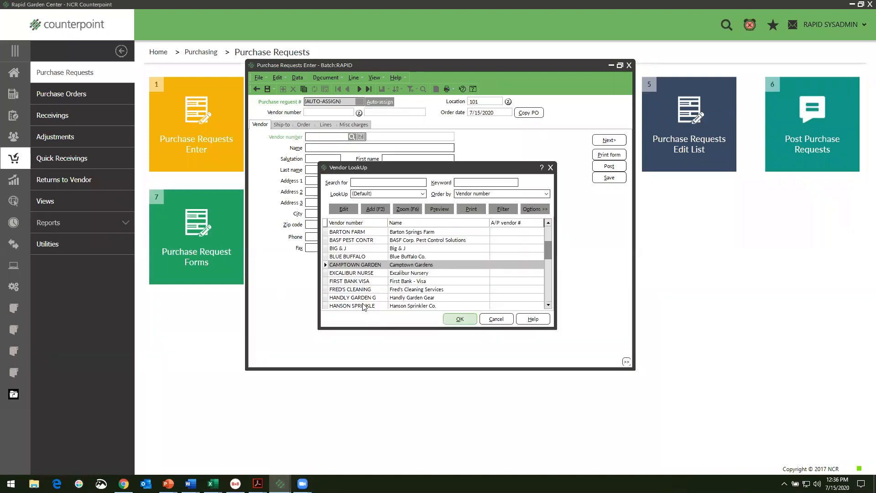
double_click(355, 265)
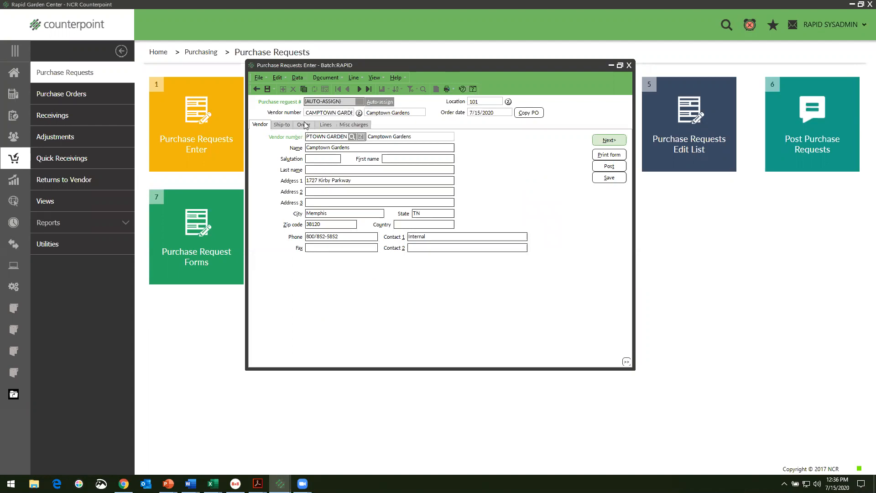
Open Add Items for the purchase request's lines, use Maximum as the suggested quantity calculation method, and list the matching items
left_click(325, 125)
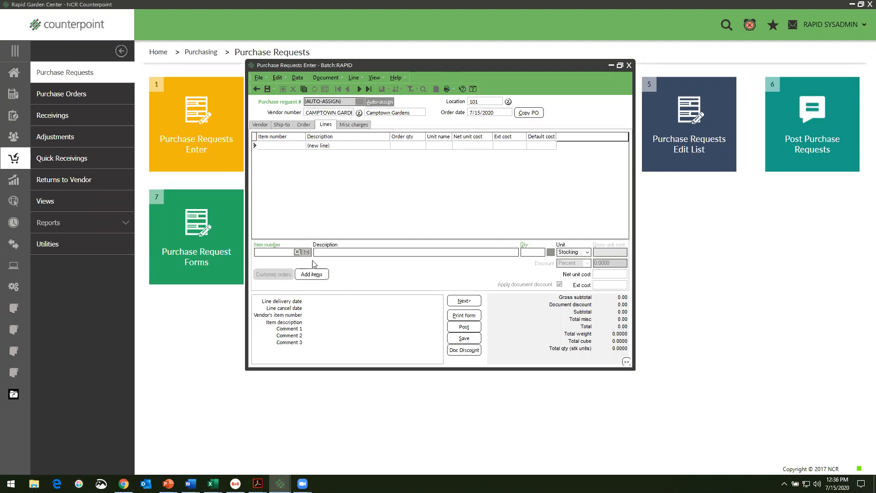
left_click(318, 278)
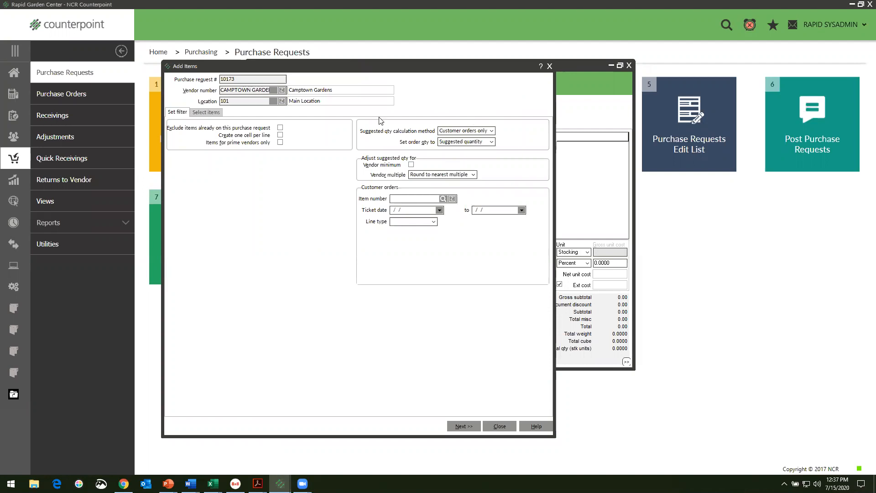
left_click(492, 131)
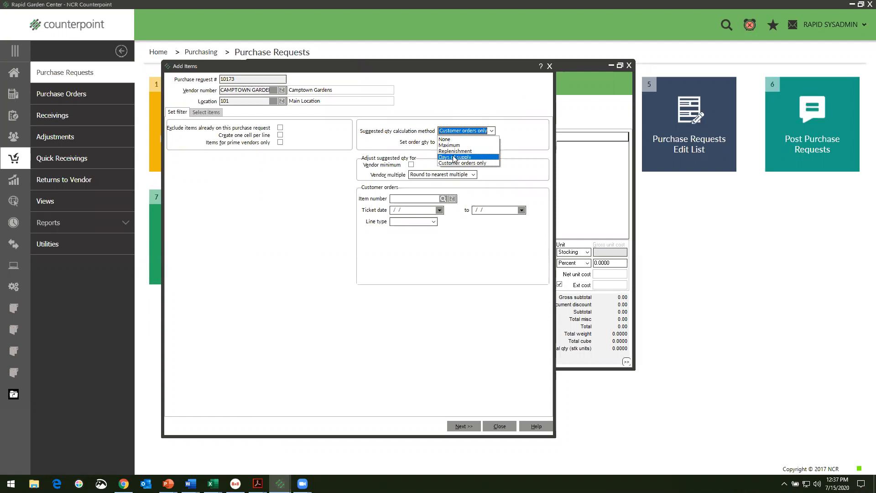
left_click(250, 184)
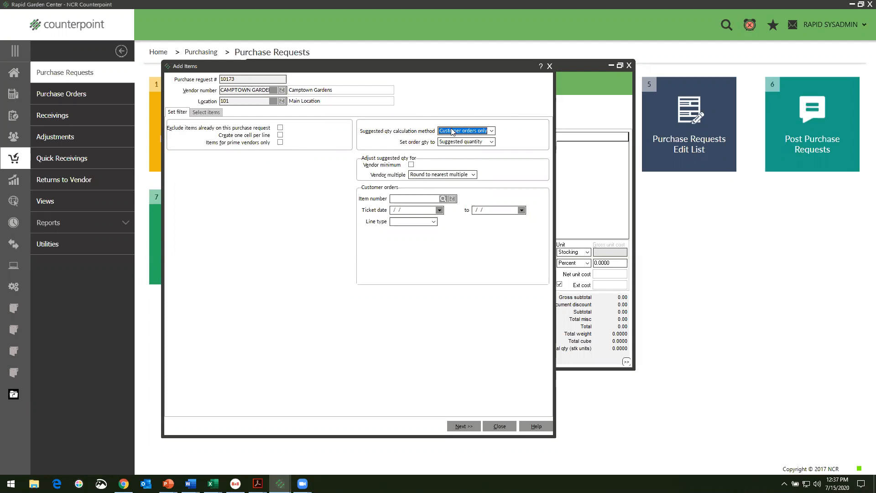
left_click(492, 131)
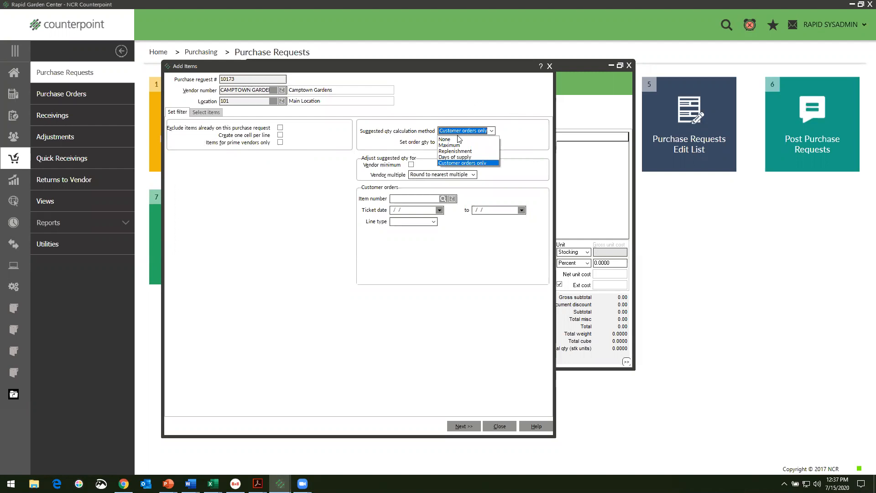
left_click(454, 145)
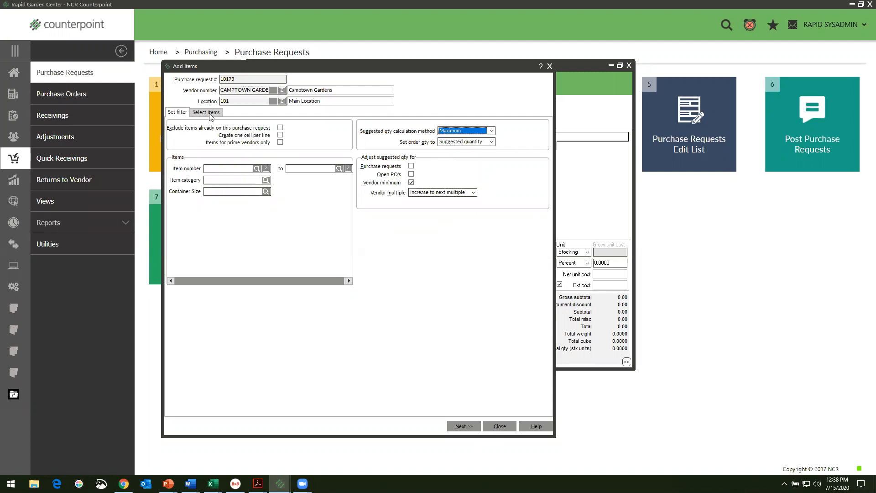
left_click(462, 426)
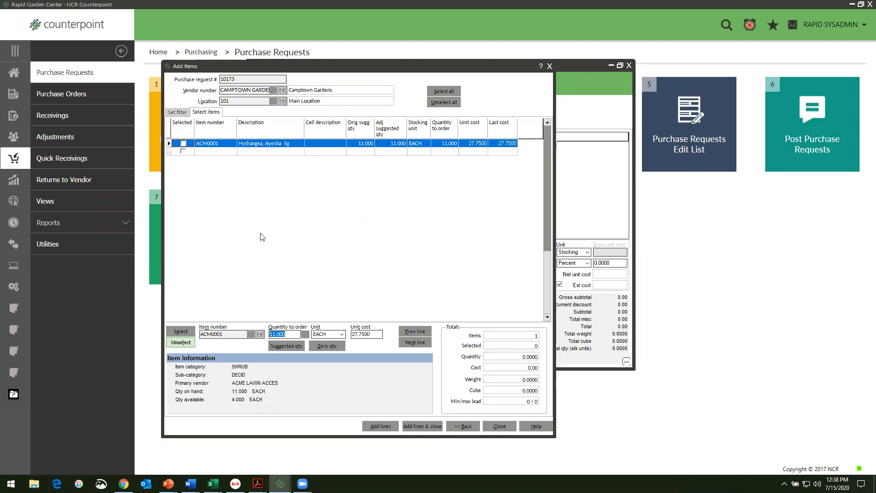
Select item ACM0001 at its suggested quantity and add it as a line on the purchase request, closing Add Items
left_click(282, 346)
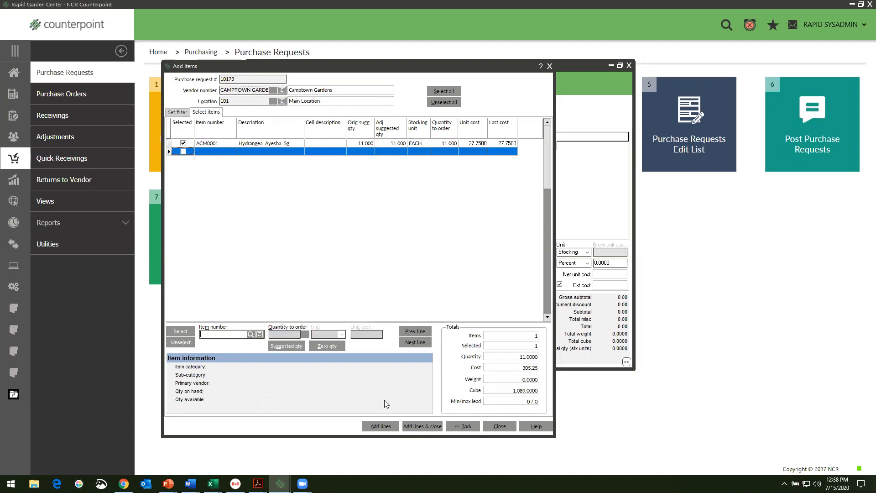
left_click(416, 426)
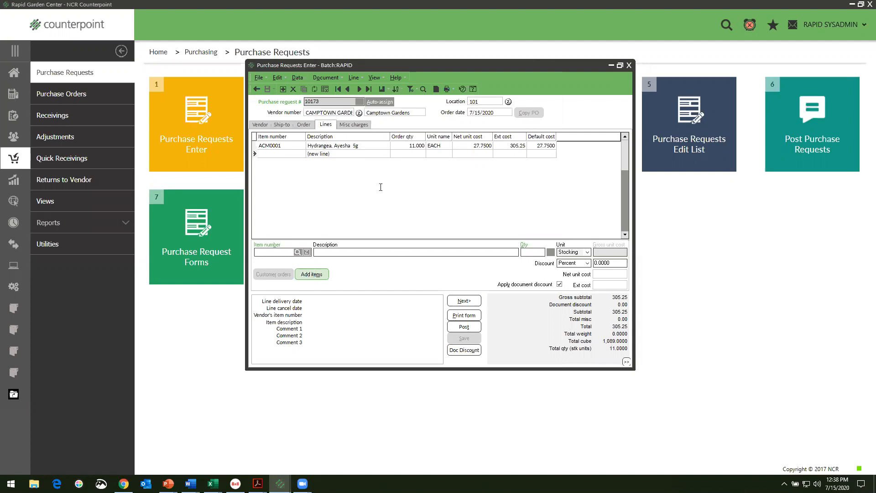
Reopen Add Items for the purchase request, set the suggested quantity calculation method to None, and list the matching items
left_click(311, 275)
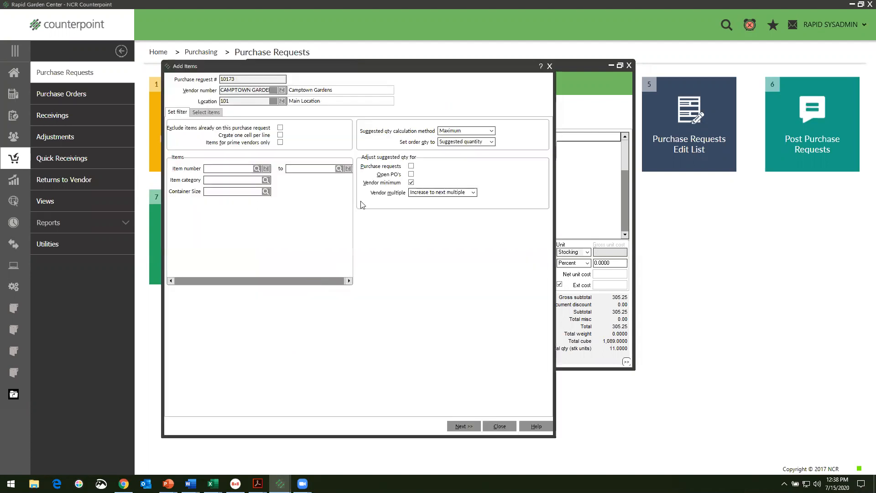
left_click(490, 132)
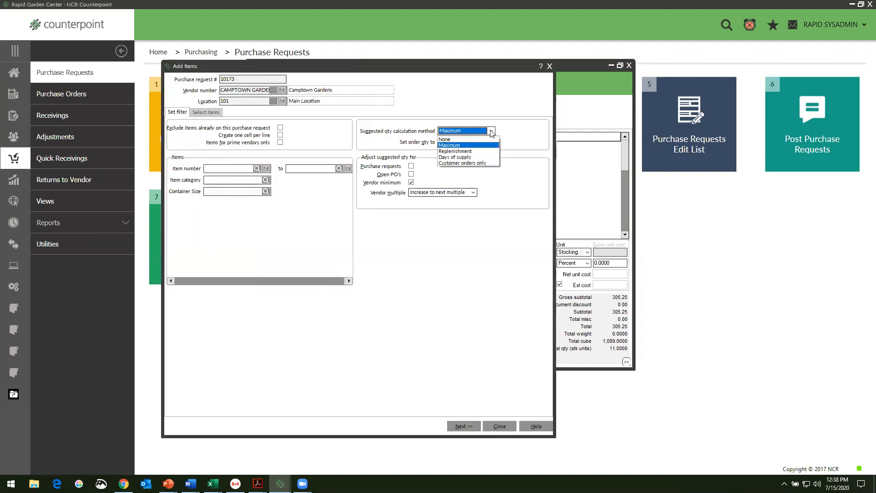
left_click(455, 140)
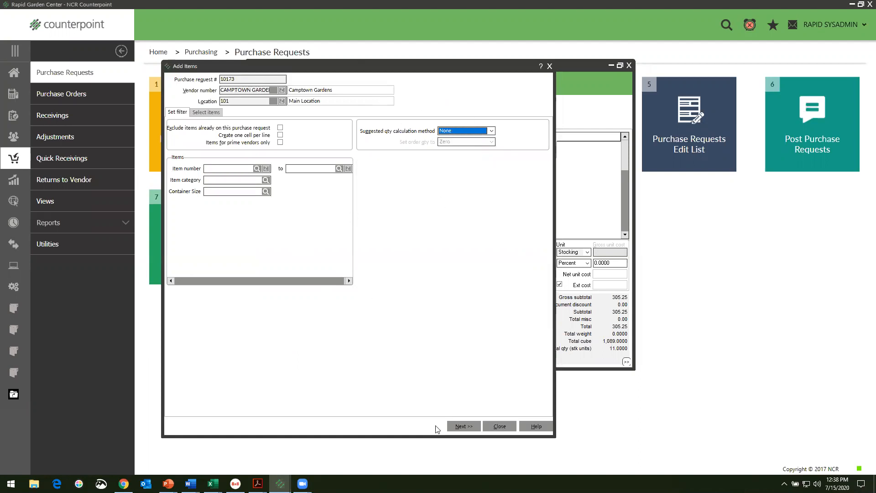
left_click(464, 427)
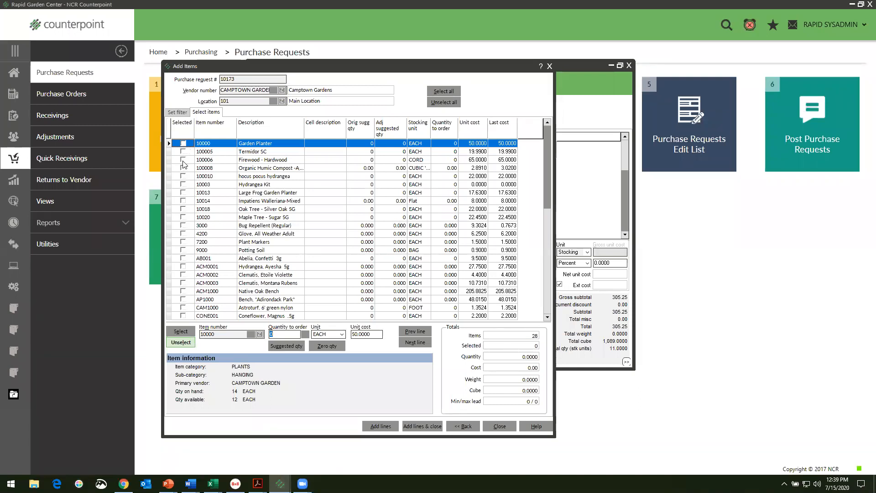
Mark items 10000, 100005, 100010, 10018, 4200 and ACM0003 for selection, and close Add Items without adding them
left_click(183, 143)
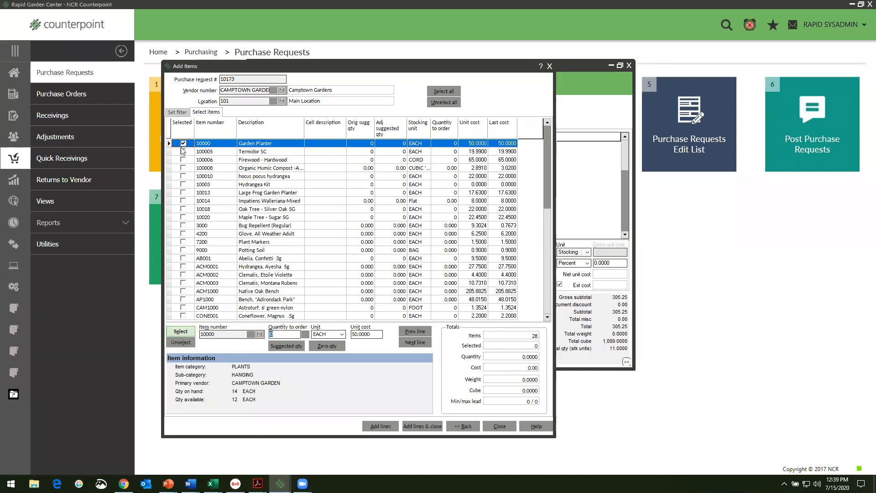
left_click(182, 154)
left_click(183, 152)
left_click(183, 175)
left_click(184, 208)
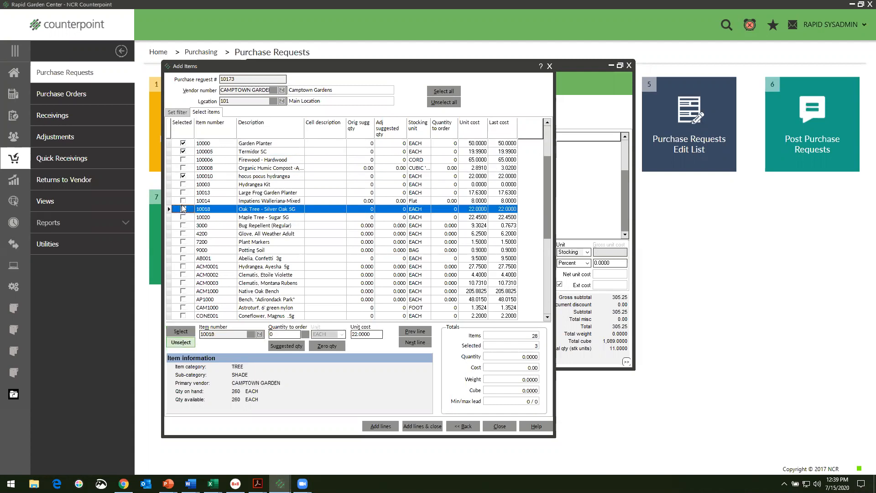
left_click(183, 233)
left_click(183, 283)
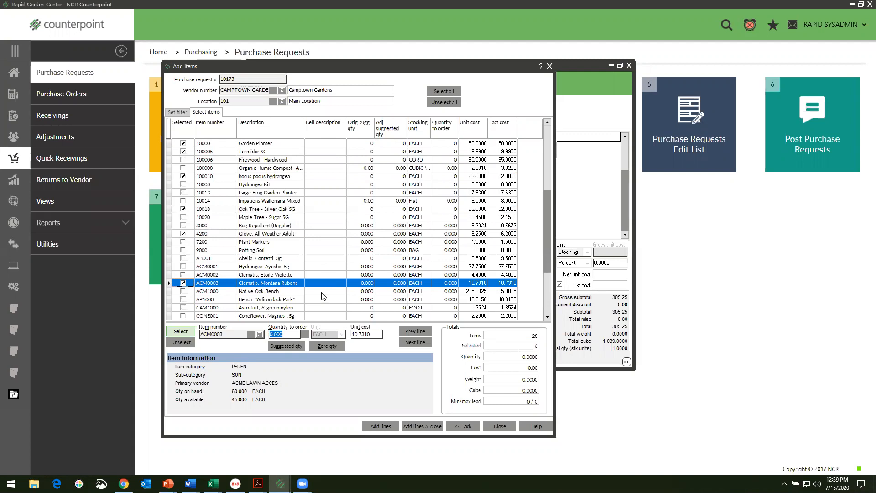
left_click(550, 67)
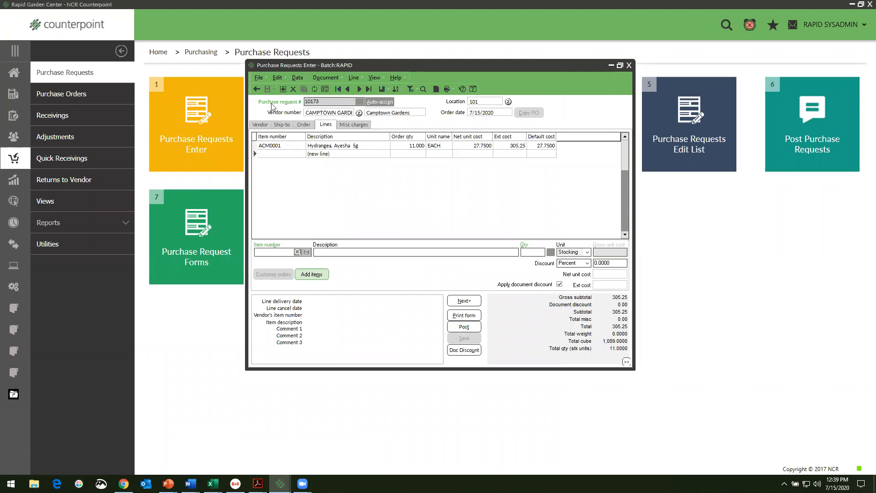
Leave the current purchase request and close Purchase Requests Enter
left_click(256, 89)
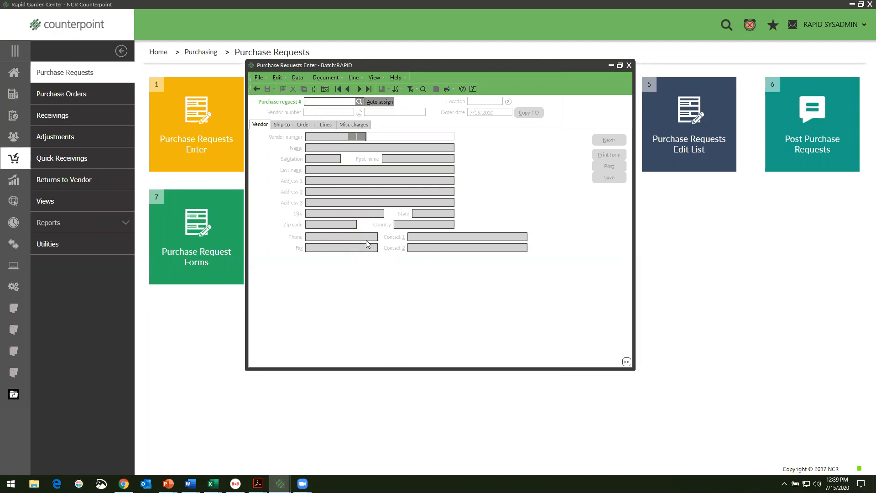
left_click(629, 65)
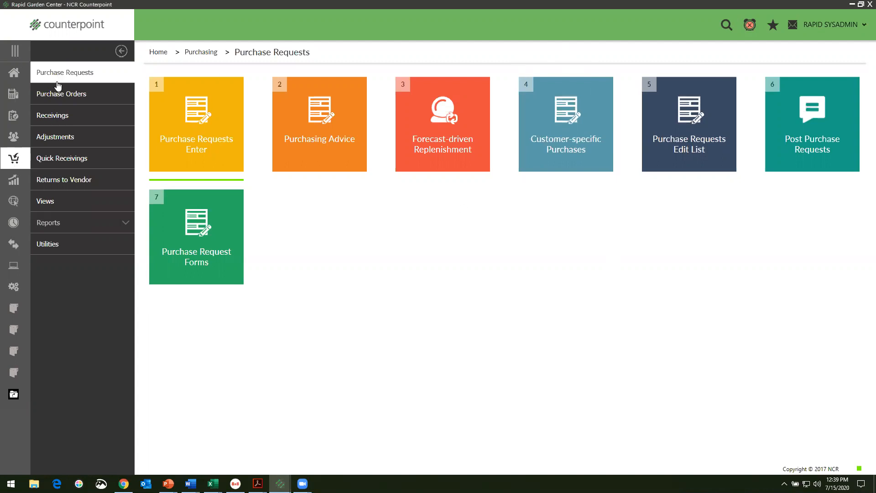
Open Customer-specific Purchases, look through its document header filters, and set the document line type filter to Special order
left_click(561, 143)
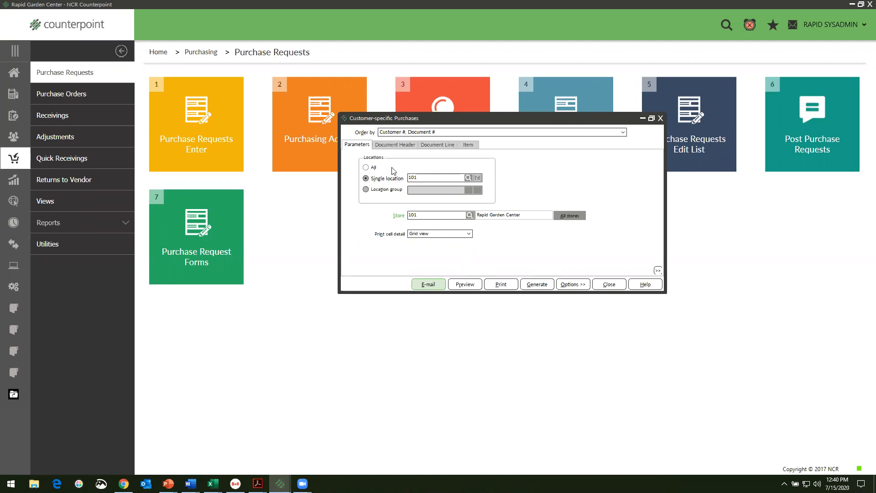
left_click(391, 145)
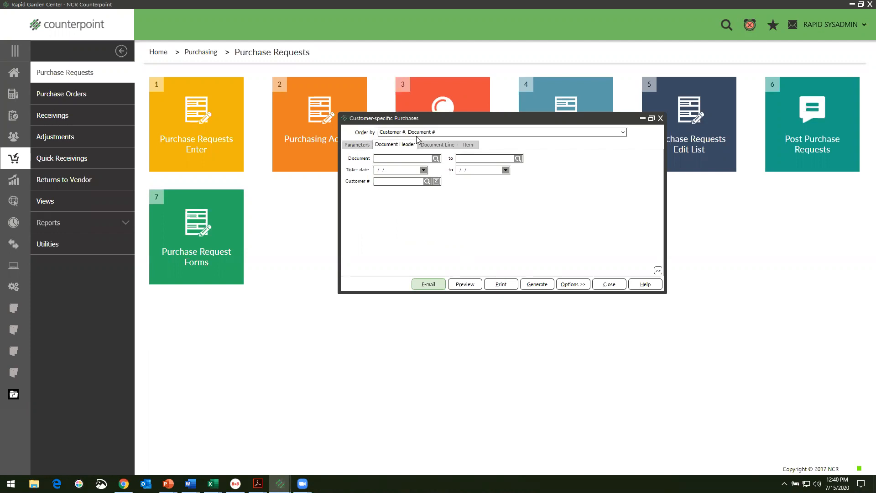
left_click(433, 147)
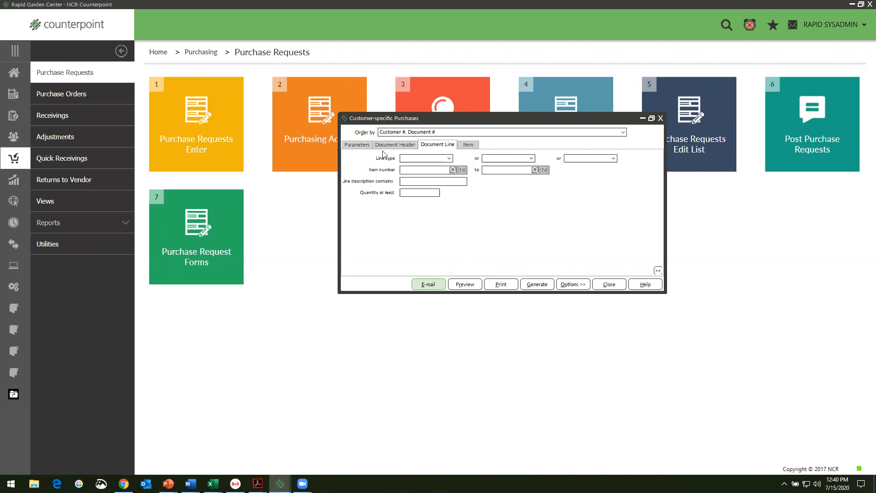
left_click(449, 158)
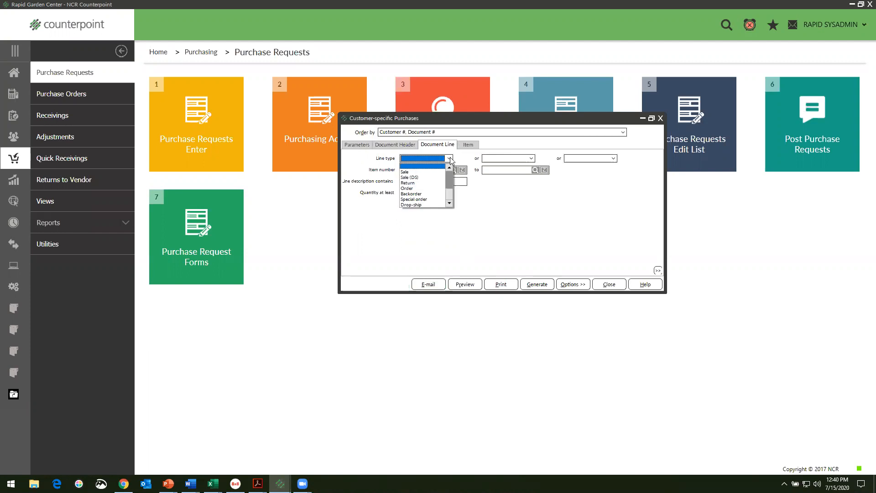
left_click(413, 199)
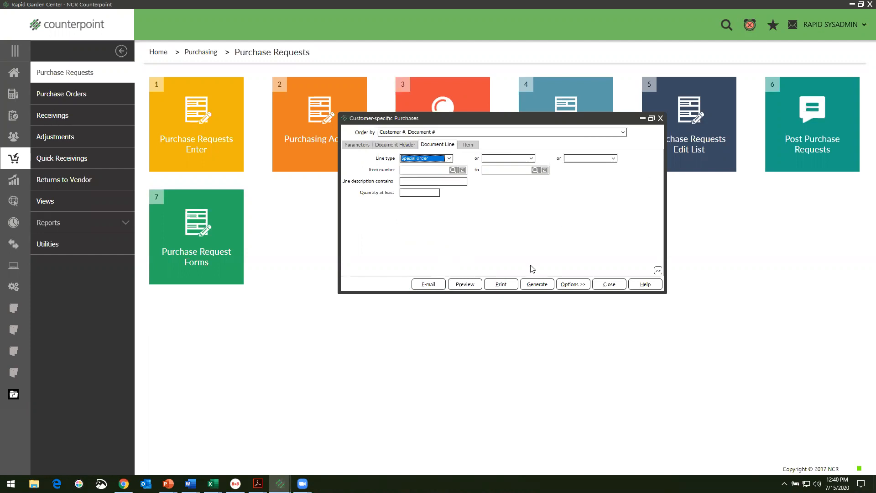
Preview the Customer-specific Purchases report, enlarge it to 150% to examine the special orders, and close the preview
left_click(535, 286)
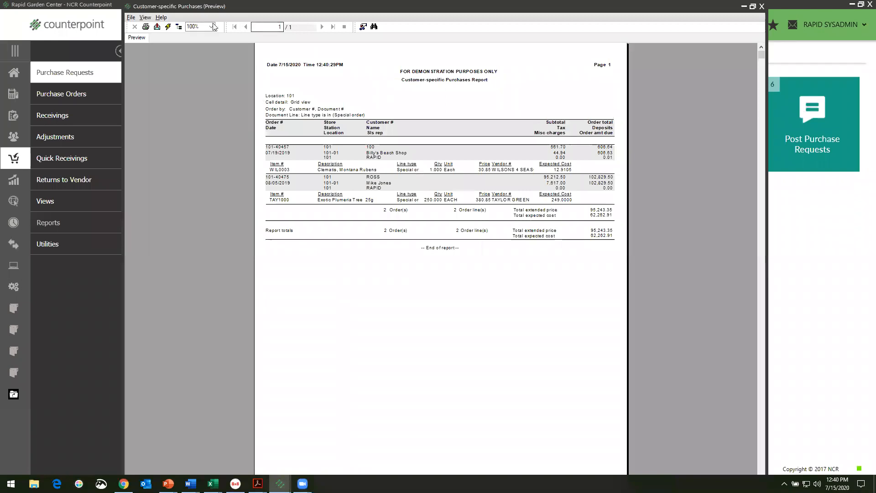
left_click(211, 26)
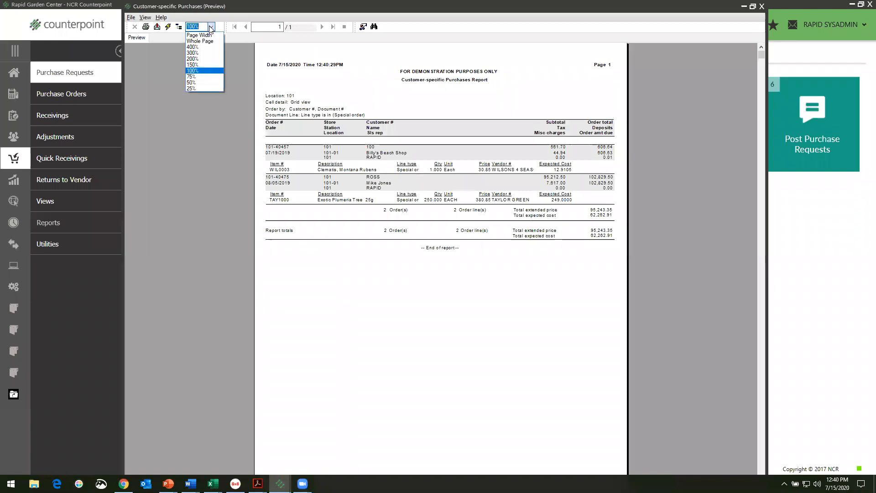
left_click(194, 65)
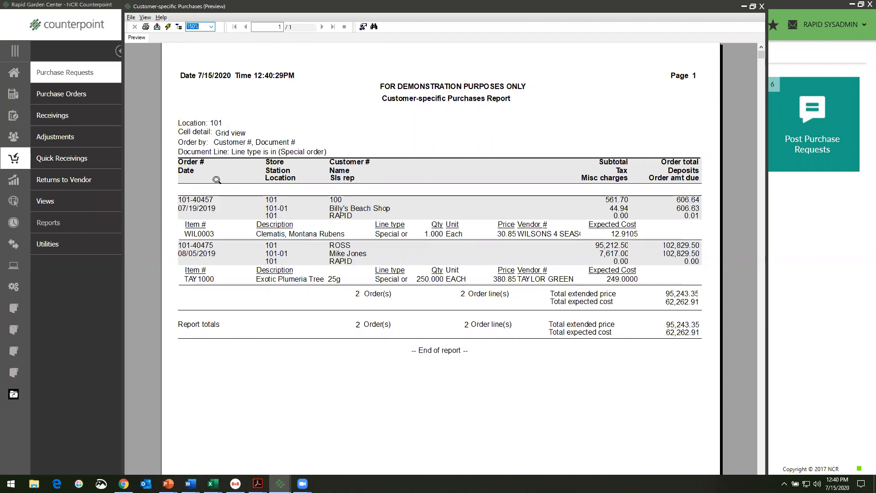
left_click(761, 6)
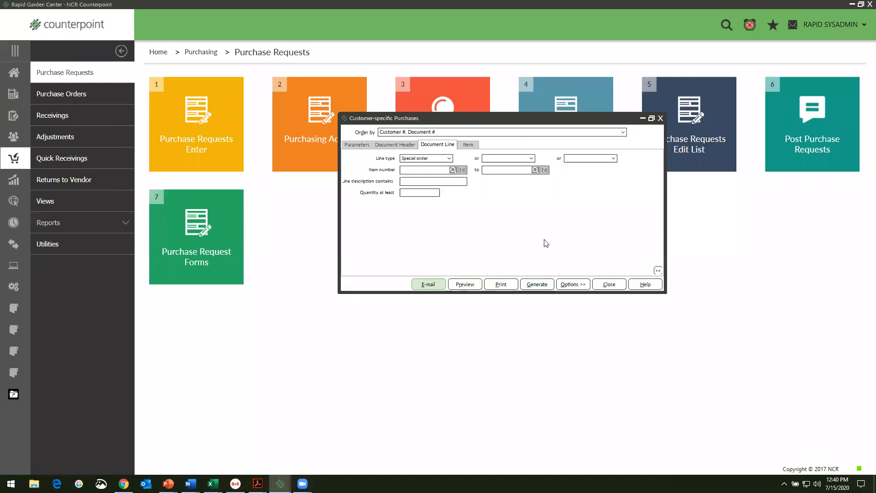
Review the options for generating purchase requests from the special orders, cancel the generation, and close Customer-specific Purchases
left_click(531, 288)
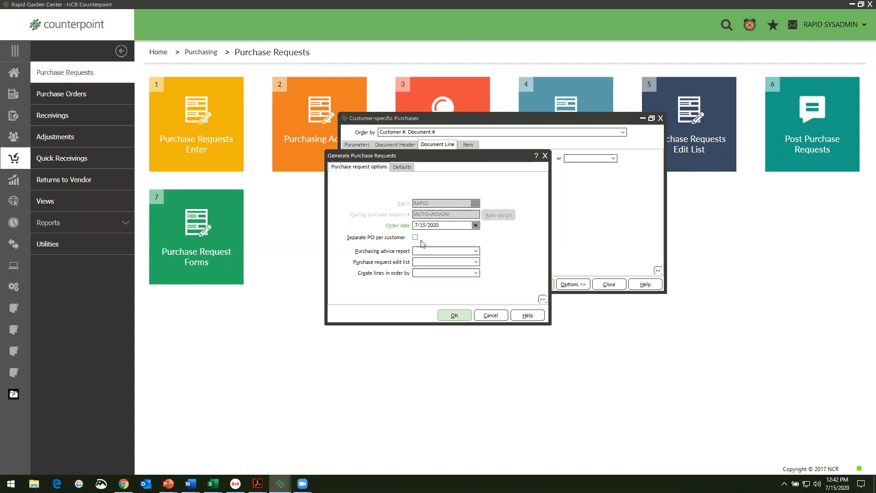
left_click(395, 241)
left_click(491, 315)
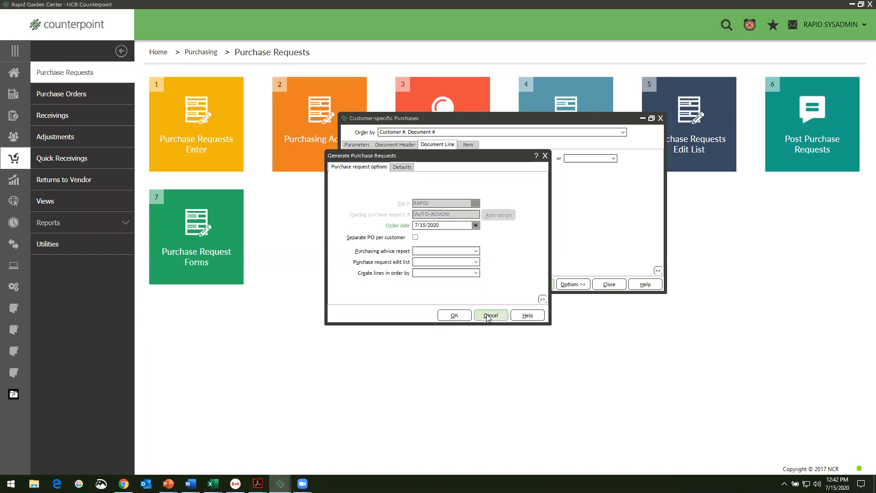
left_click(661, 118)
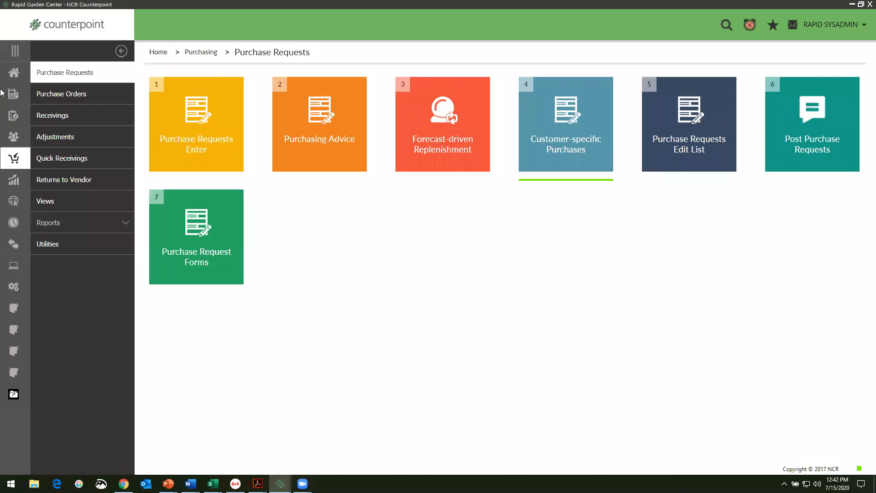
Return to the Counterpoint home page, and resume the PowerPoint slide show at the Questions slide
left_click(14, 75)
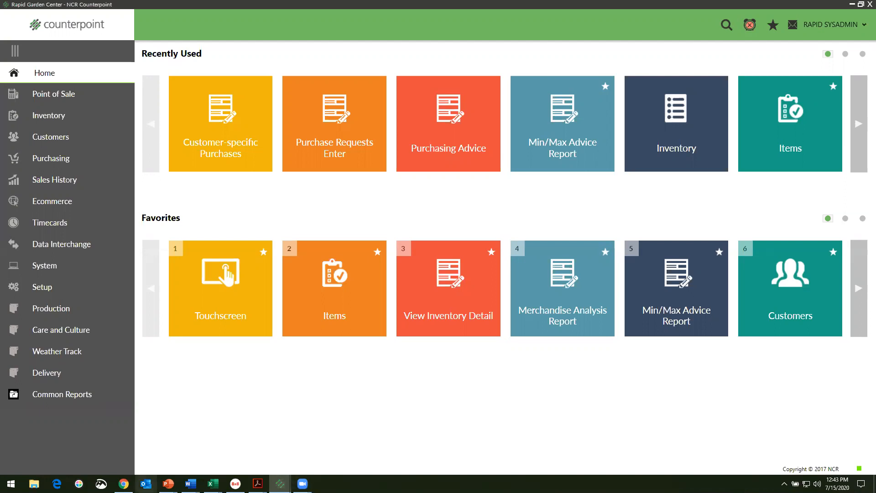
mouse_move(168, 483)
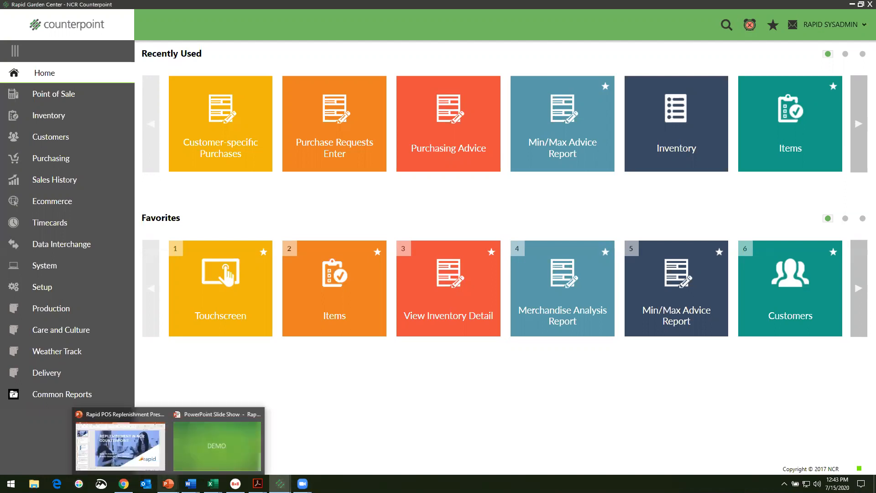
left_click(211, 452)
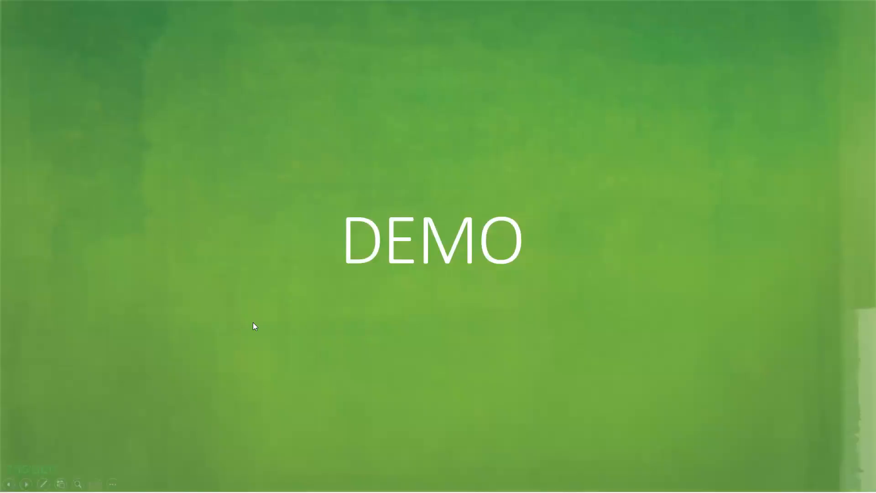
left_click(223, 341)
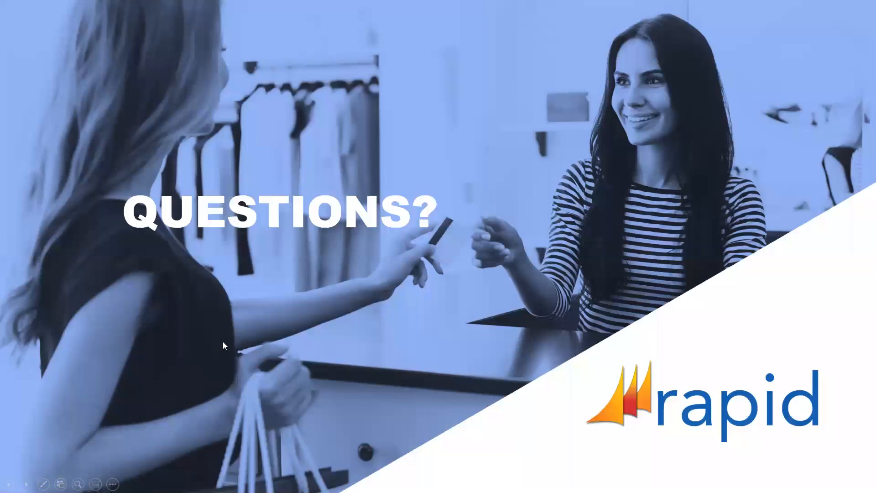